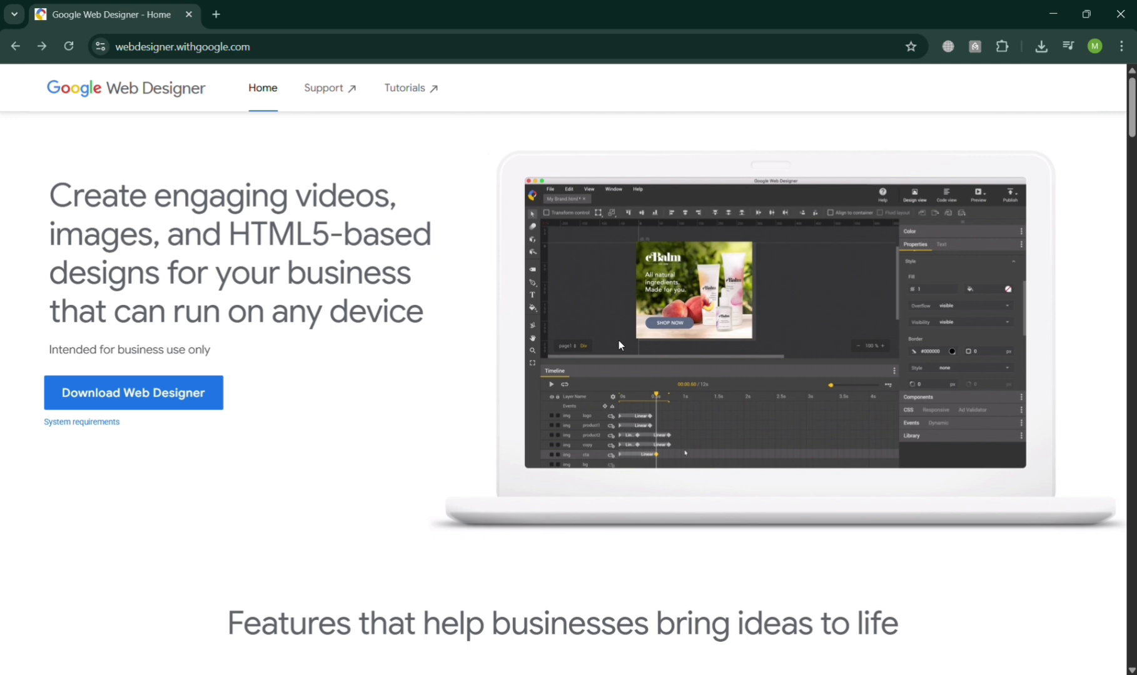
Step: Scroll down through the Web Designer feature overview on webdesigner.withgoogle.com and back up
scroll(596, 379, "down", 3)
scroll(593, 379, "down", 6)
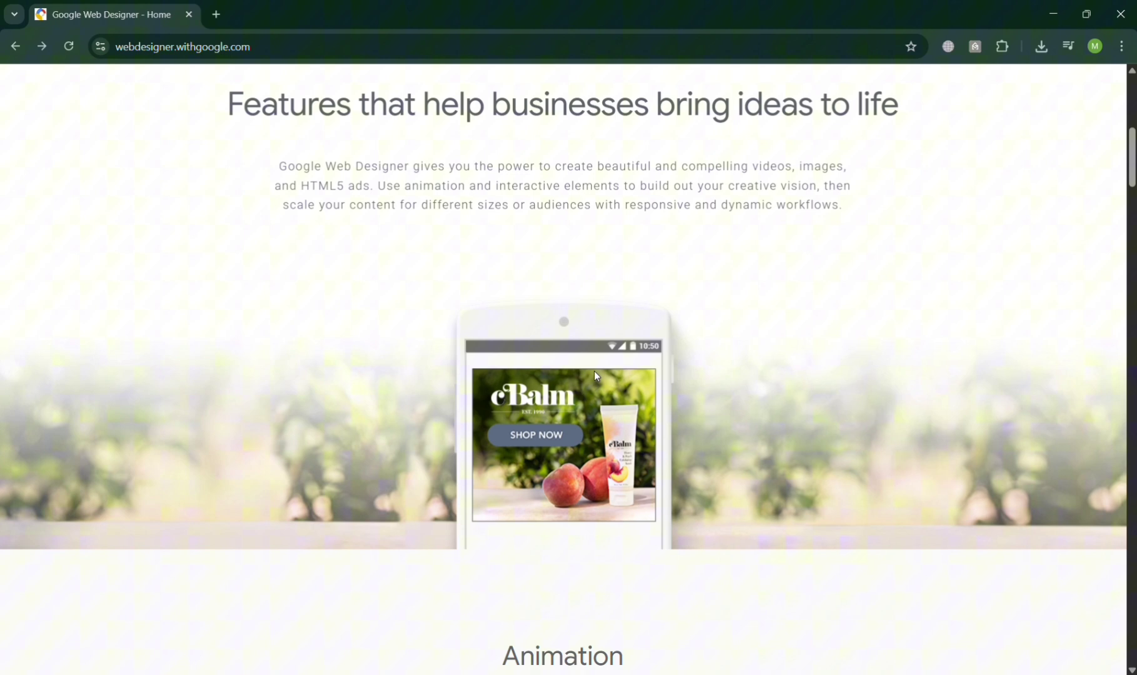
scroll(596, 368, "down", 4)
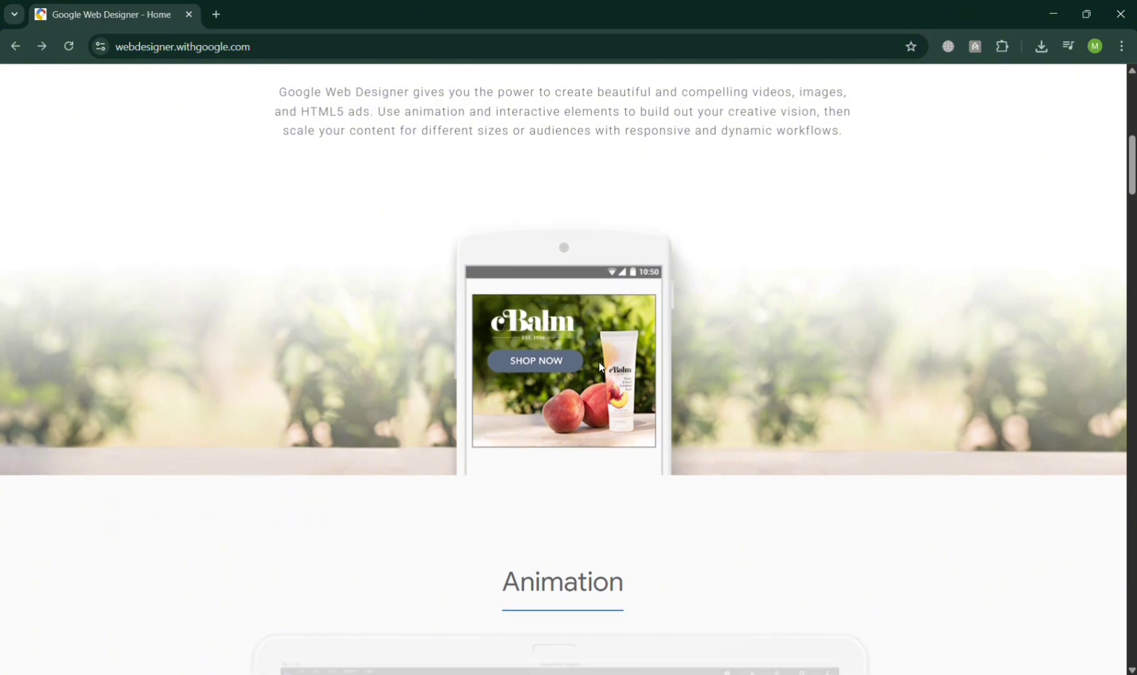
scroll(603, 363, "down", 11)
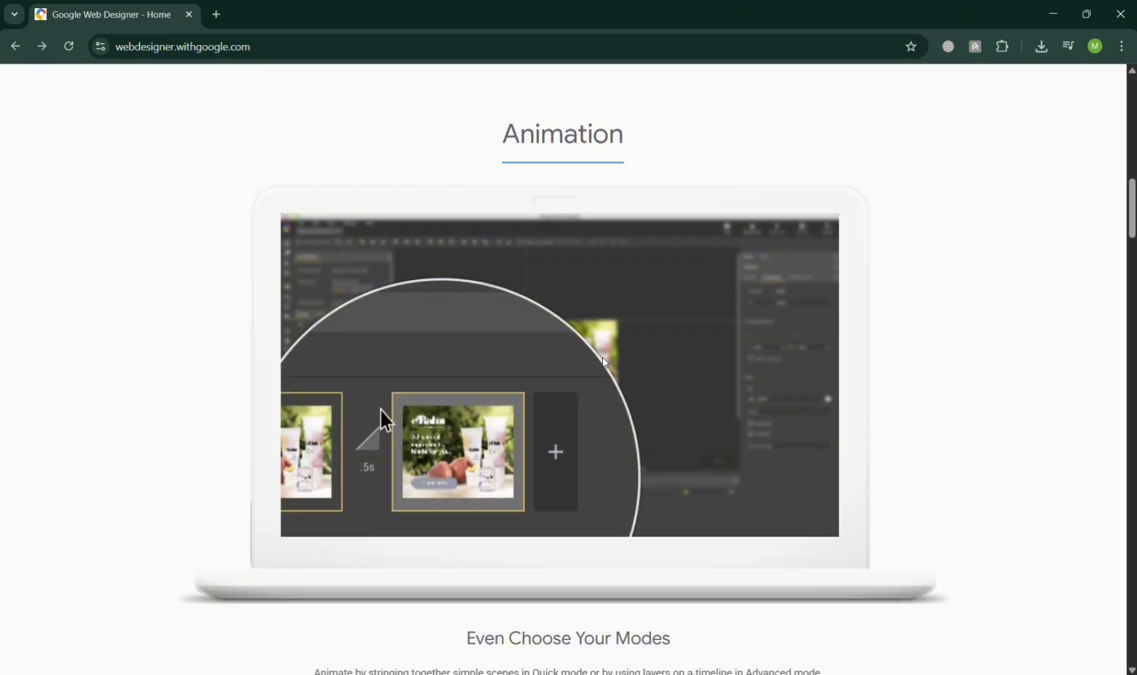
scroll(606, 361, "down", 13)
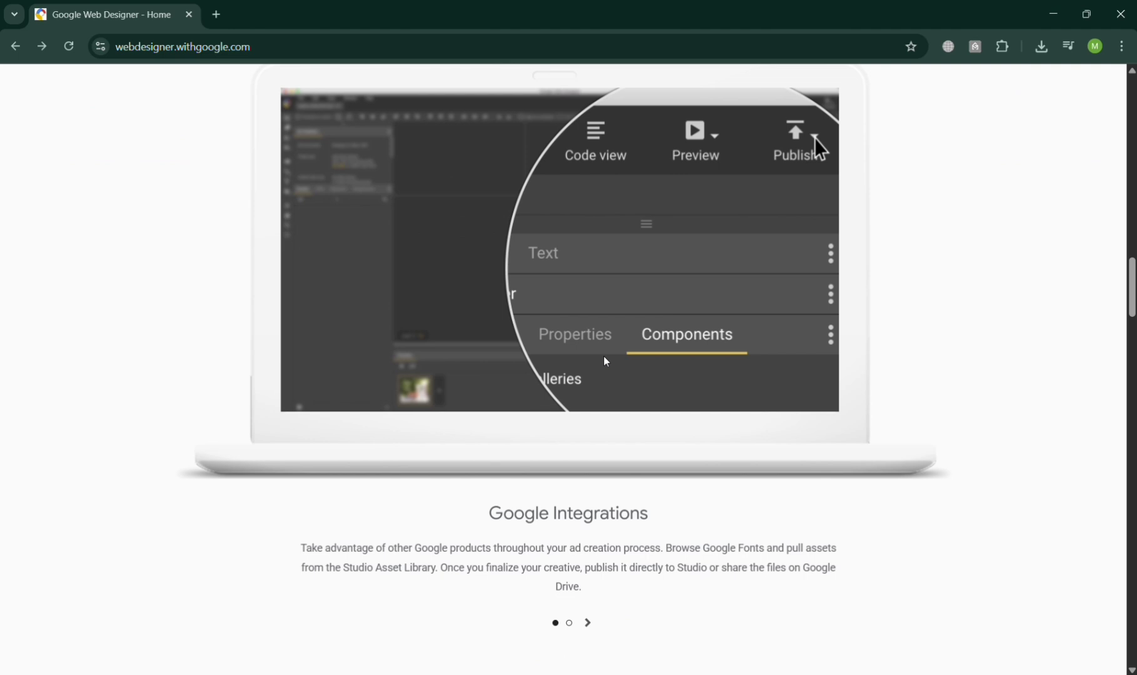
scroll(606, 361, "down", 12)
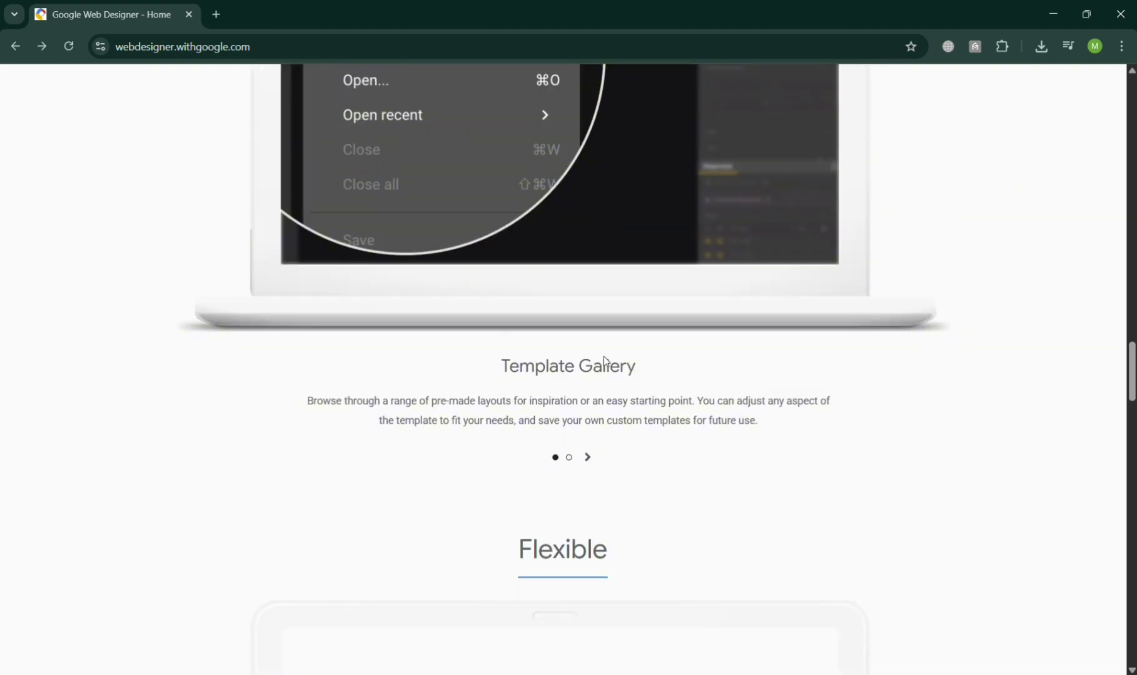
scroll(606, 362, "down", 2)
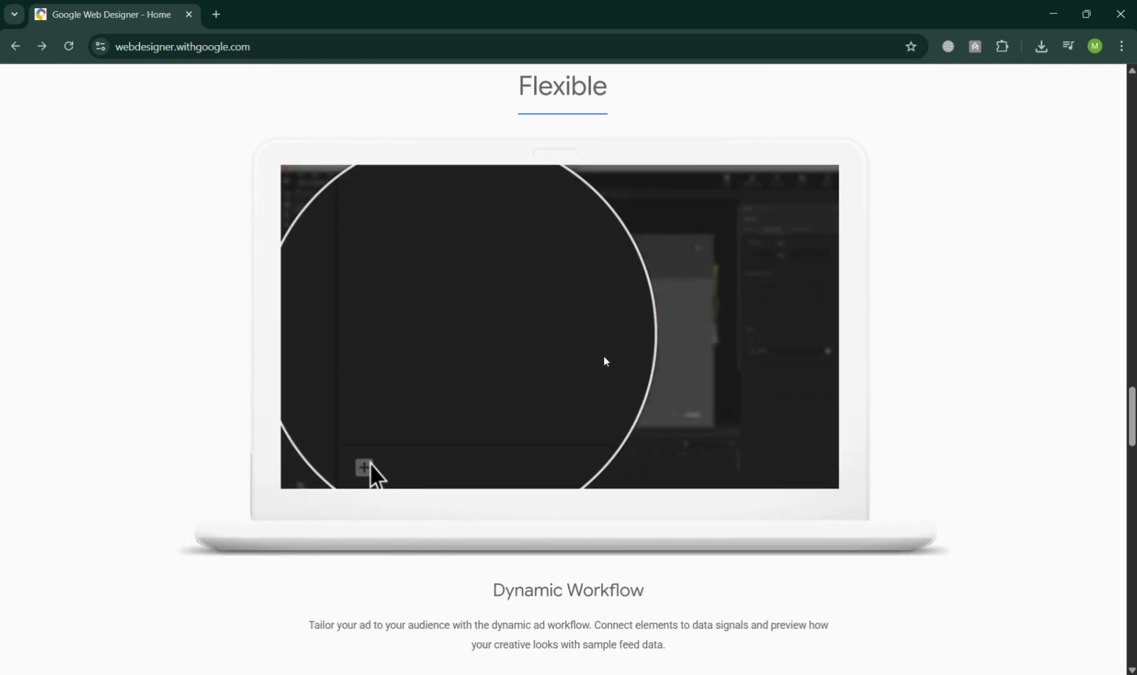
scroll(605, 362, "down", 2)
scroll(607, 361, "down", 4)
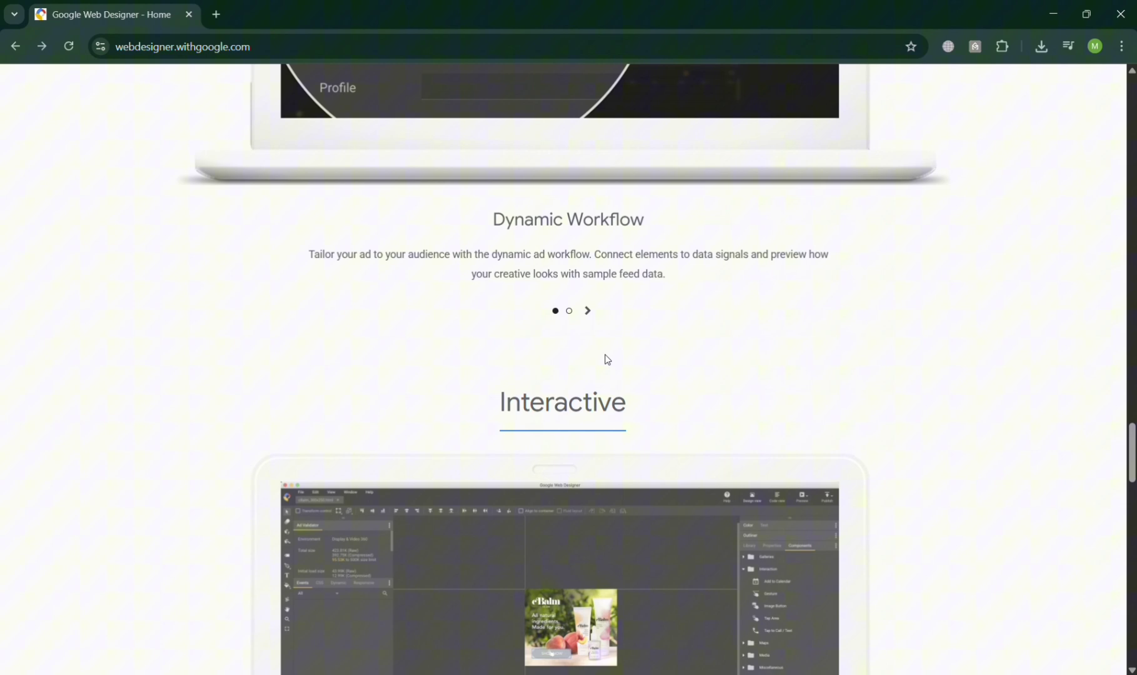
scroll(607, 358, "down", 2)
scroll(607, 357, "down", 11)
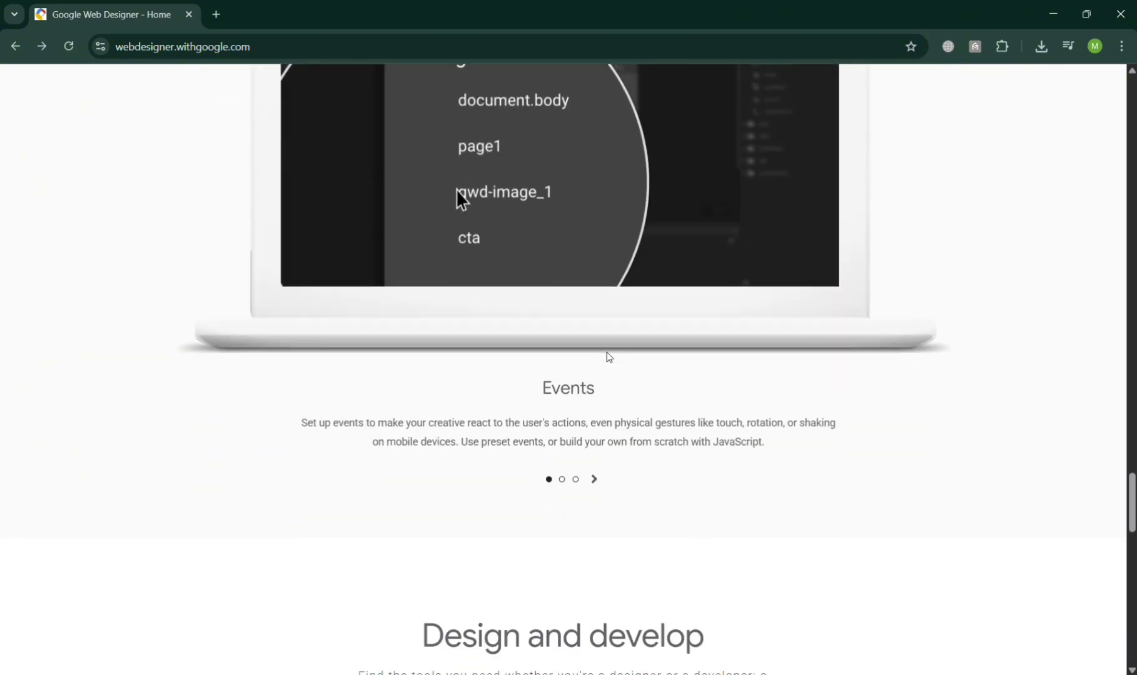
scroll(607, 358, "down", 13)
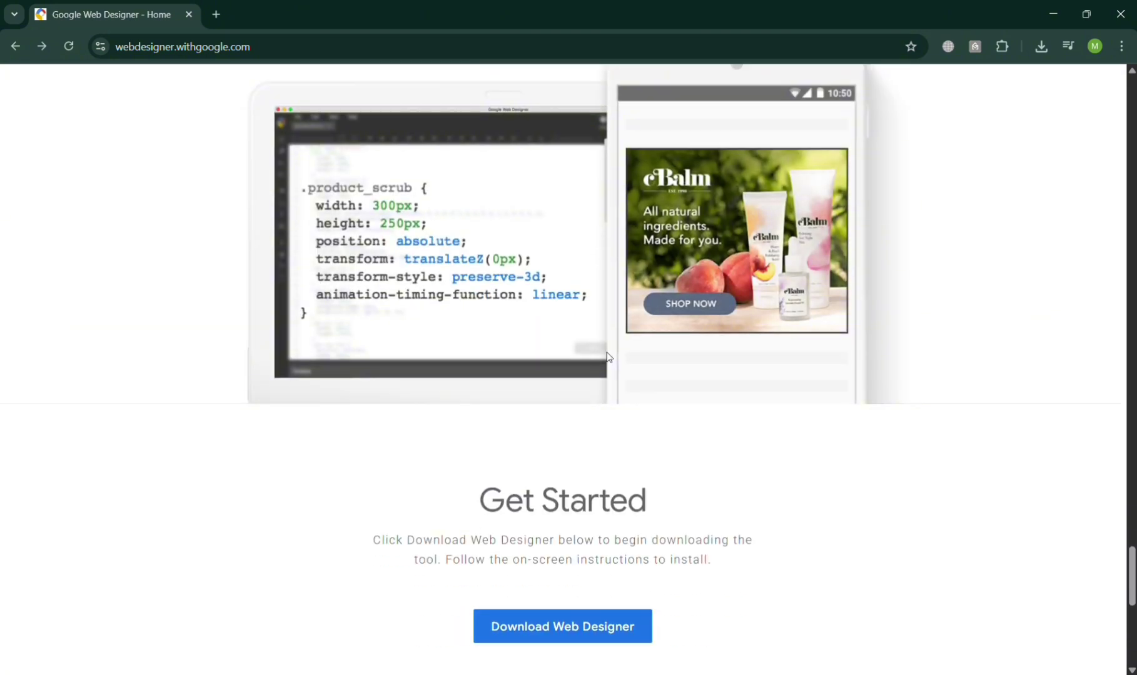
scroll(615, 355, "down", 2)
scroll(615, 355, "up", 10)
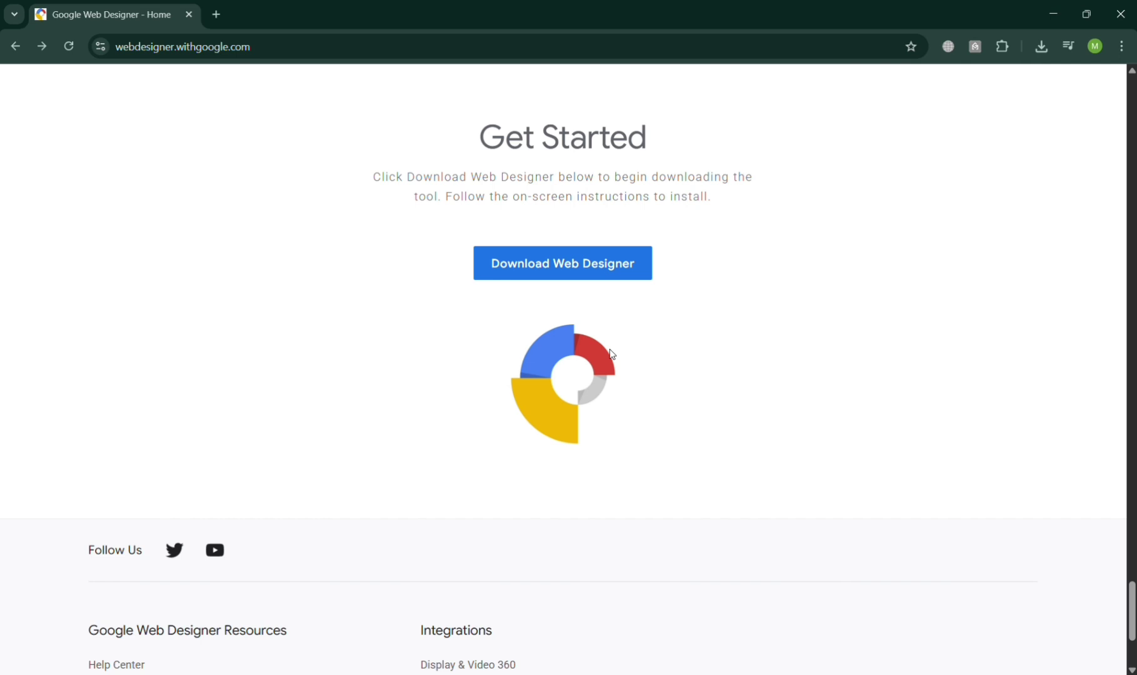
scroll(615, 355, "up", 10)
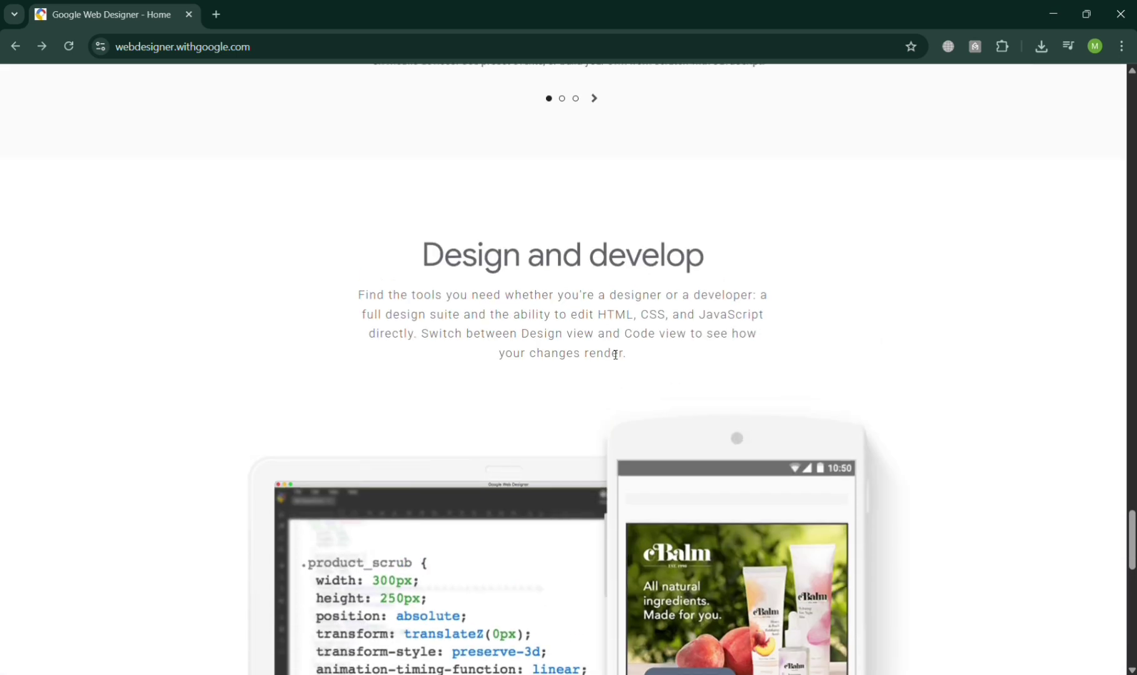
scroll(611, 353, "up", 14)
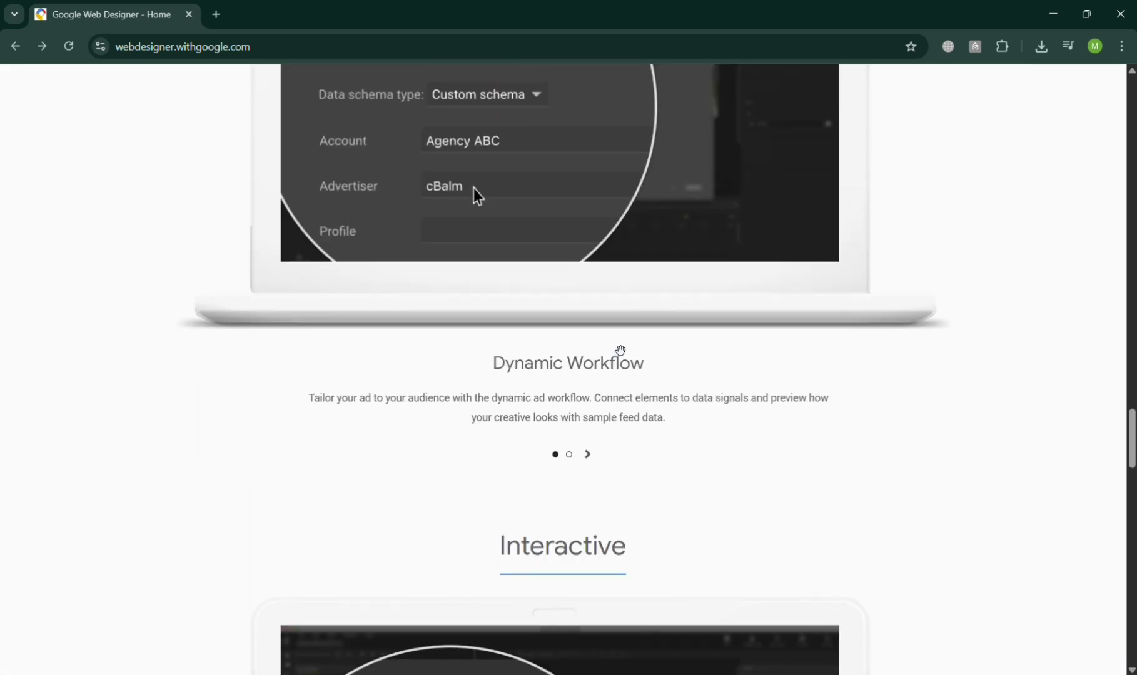
scroll(615, 348, "up", 12)
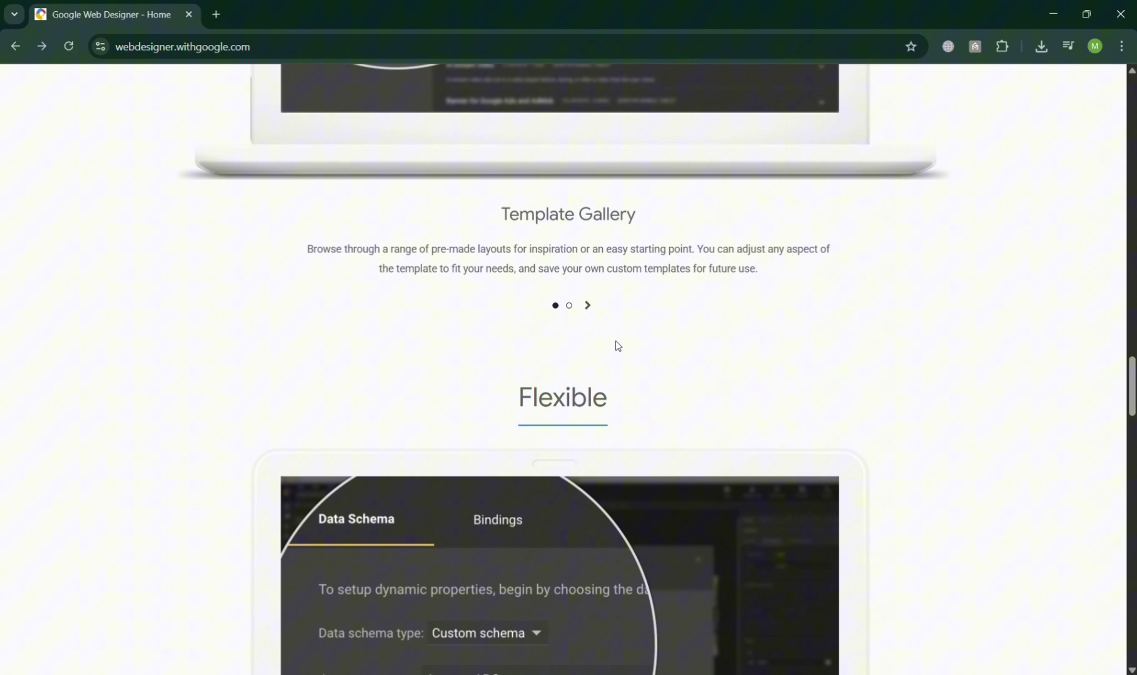
scroll(616, 346, "up", 15)
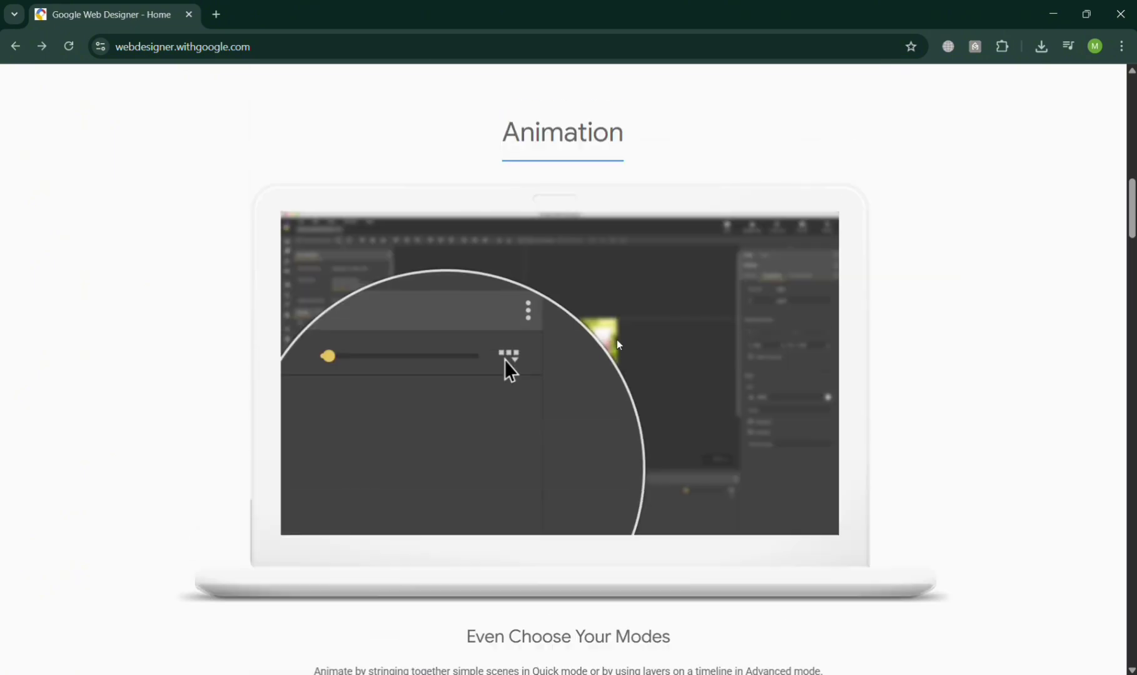
scroll(618, 344, "up", 5)
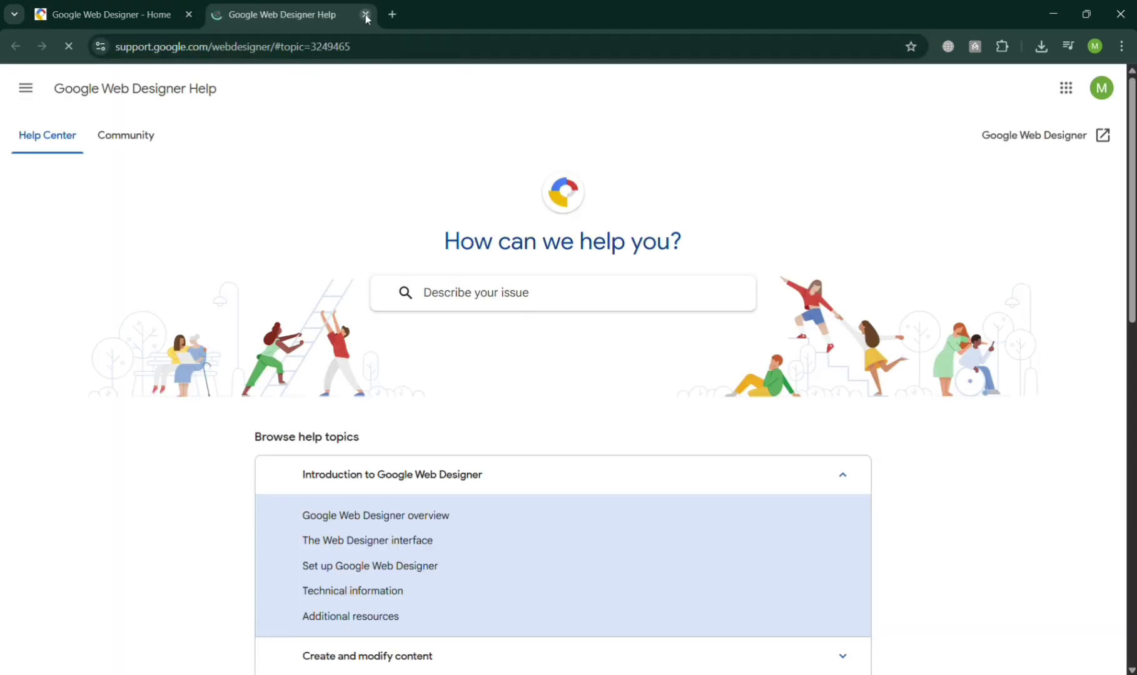
Step: Close the Google Web Designer Help tab
left_click(365, 16)
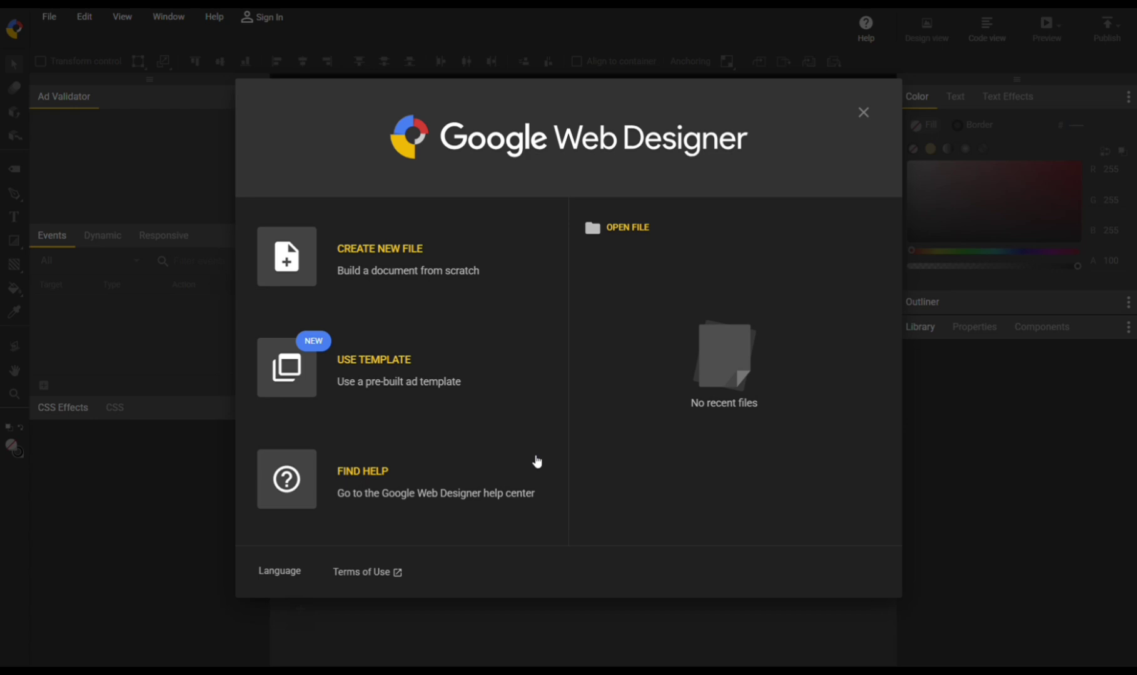
Step: Choose CREATE NEW FILE in the Web Designer start dialog
left_click(416, 264)
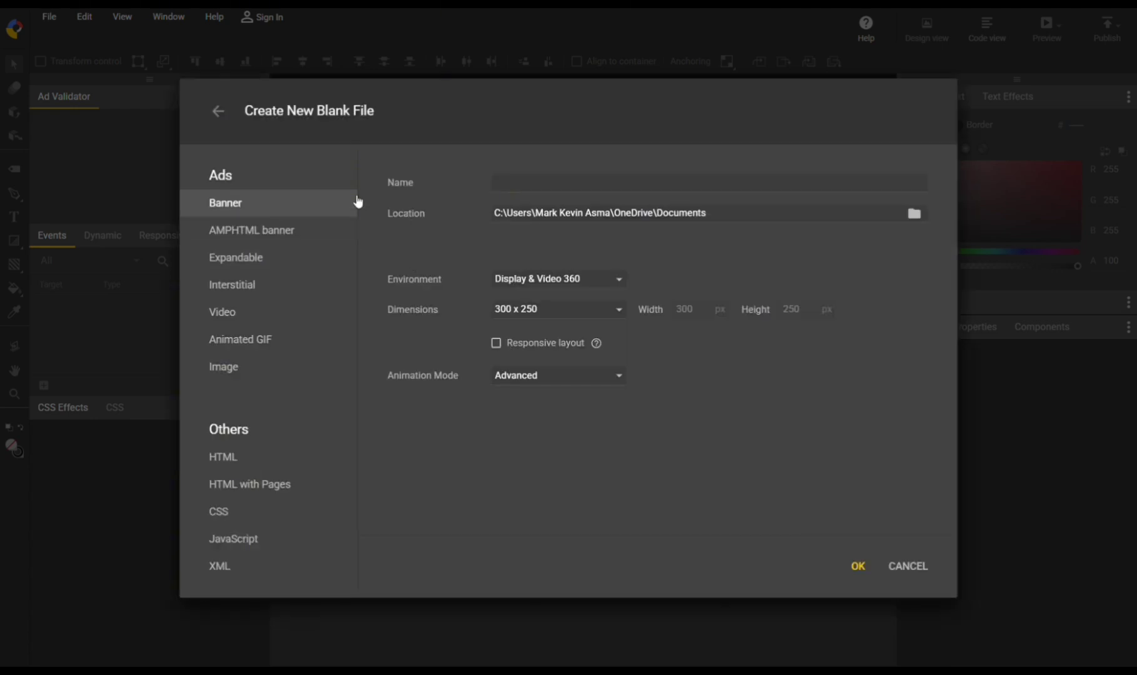
Step: Create a 300 x 250 banner named 'sample' with Advanced animation mode
left_click(641, 181)
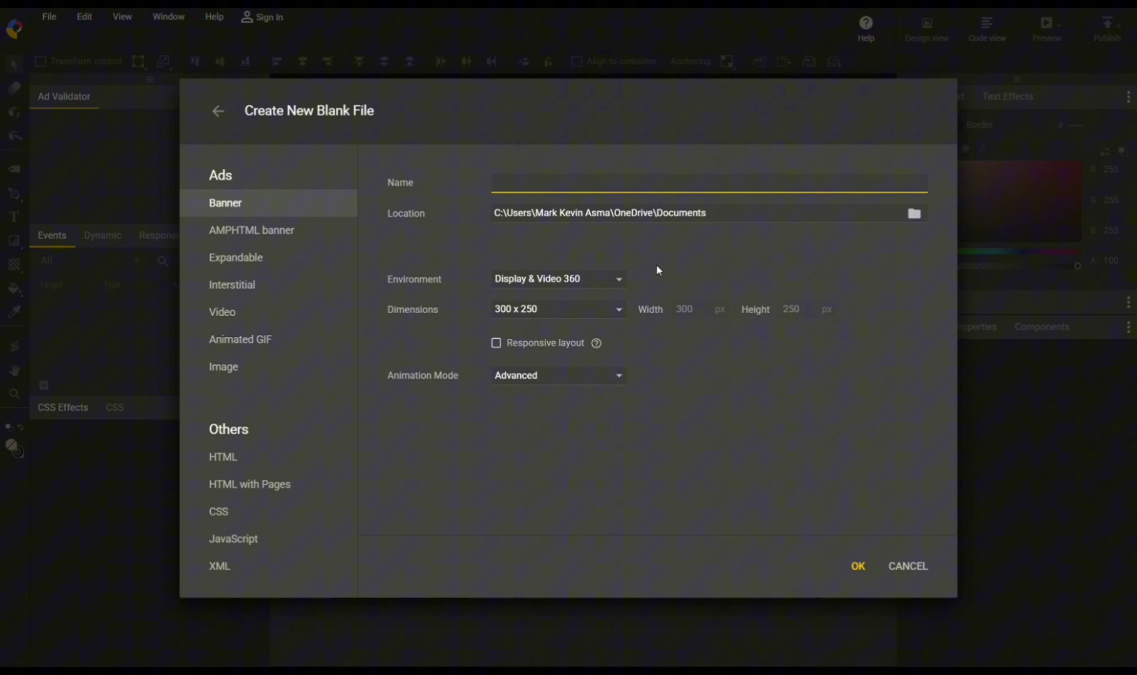
type("sample")
left_click(611, 386)
left_click(571, 428)
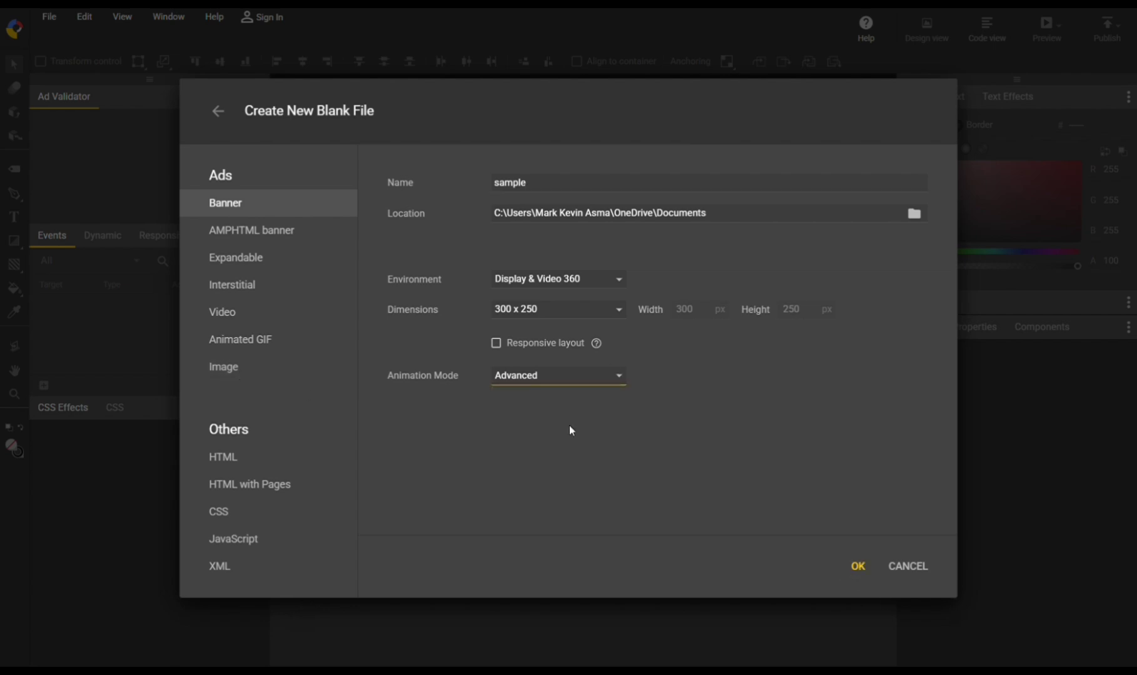
left_click(863, 572)
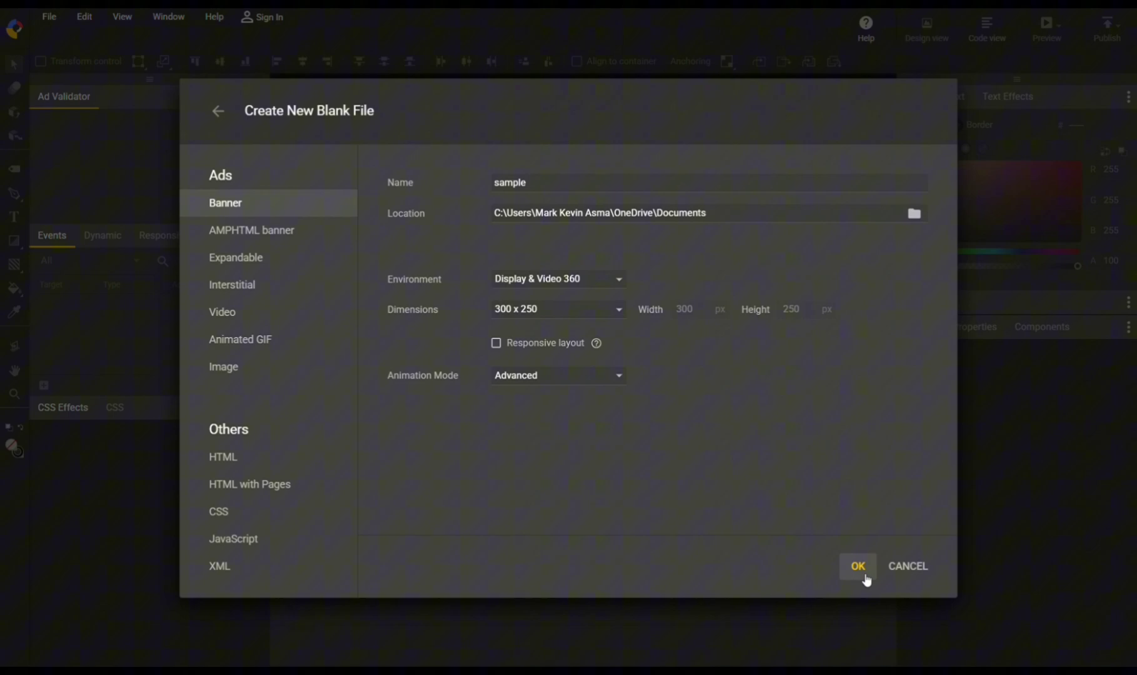
left_click(858, 567)
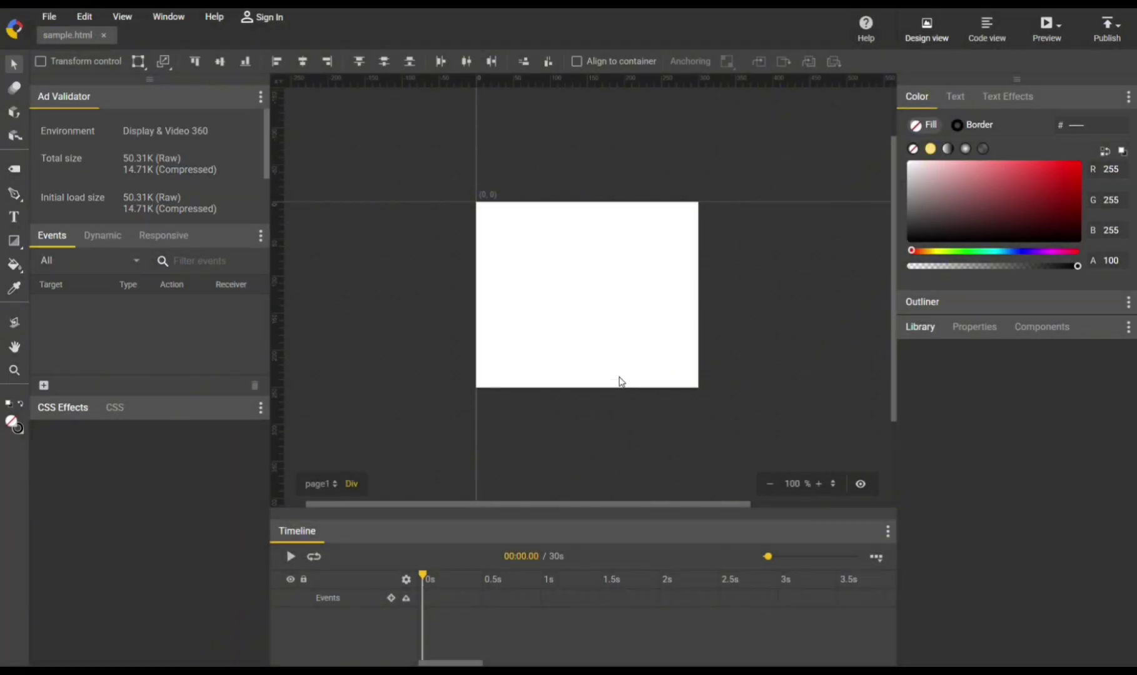
Step: Switch to the 3D rotation tool with the R shortcut
key("r")
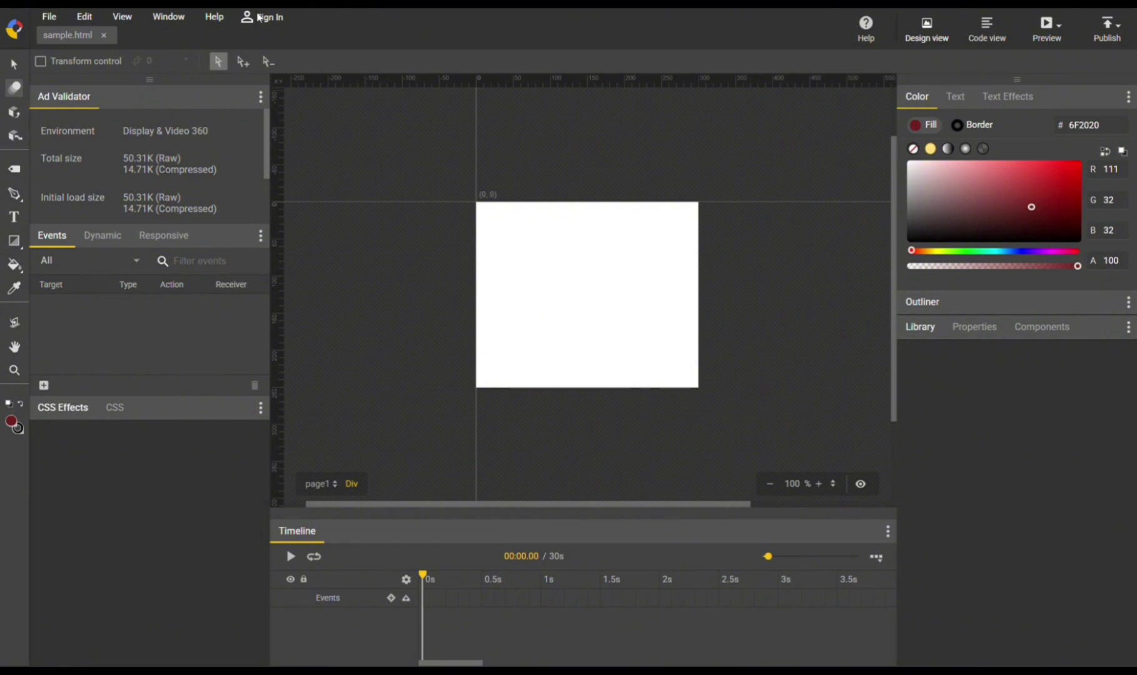
left_click(260, 18)
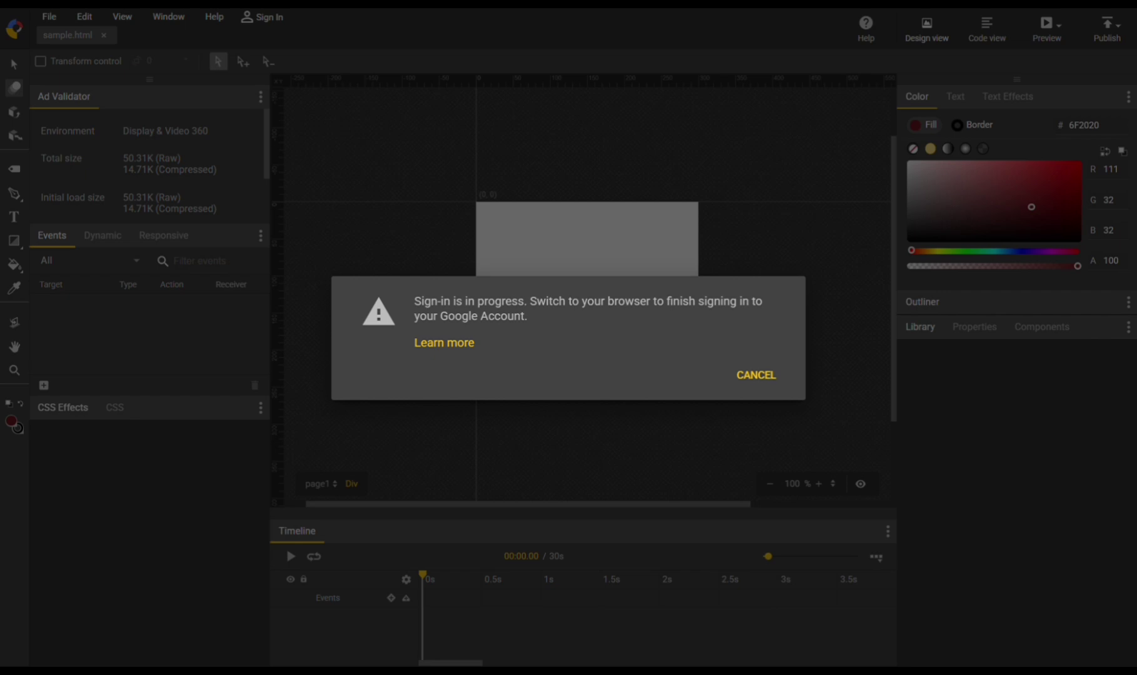
left_click(756, 374)
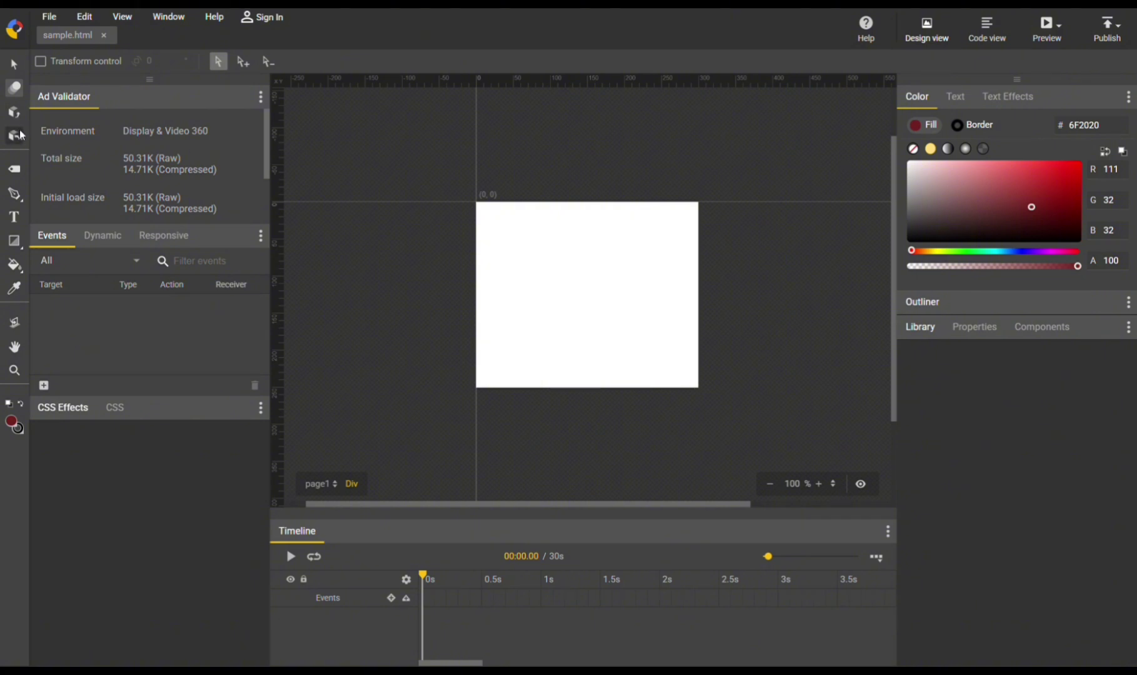
Step: Draw two overlapping maroon div rectangles on the stage with the Tag tool
left_click(21, 171)
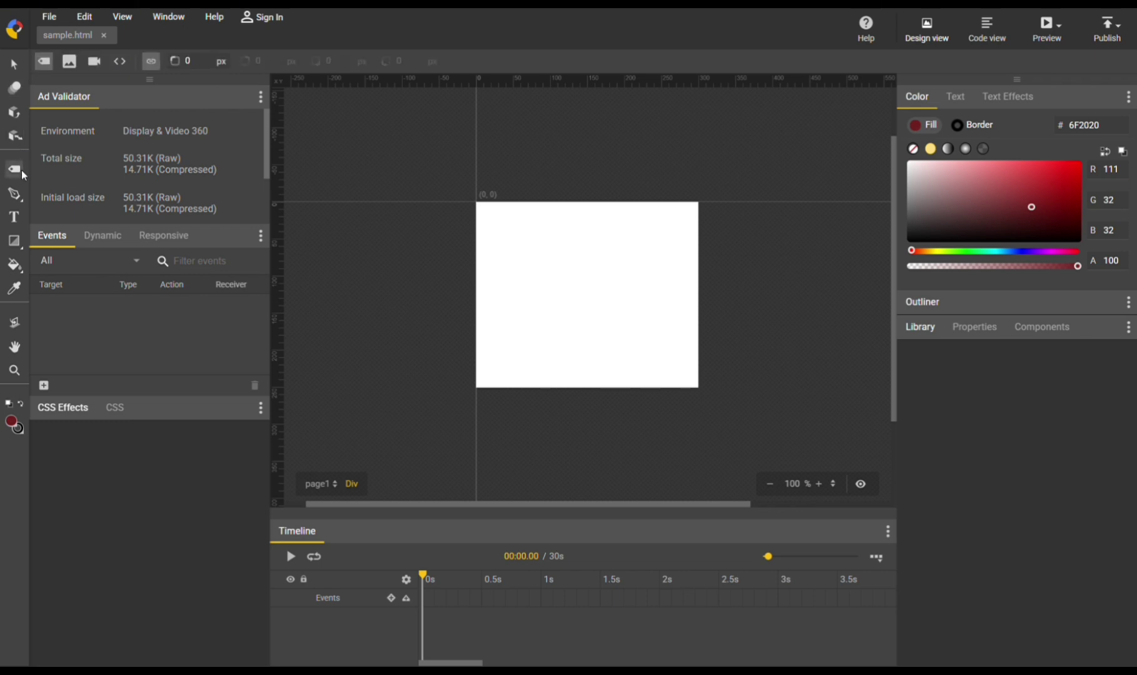
mouse_move(467, 257)
left_mouse_down()
mouse_move(604, 294)
mouse_move(579, 287)
mouse_move(626, 330)
mouse_move(653, 315)
left_mouse_up()
left_click_drag(546, 338, 616, 379)
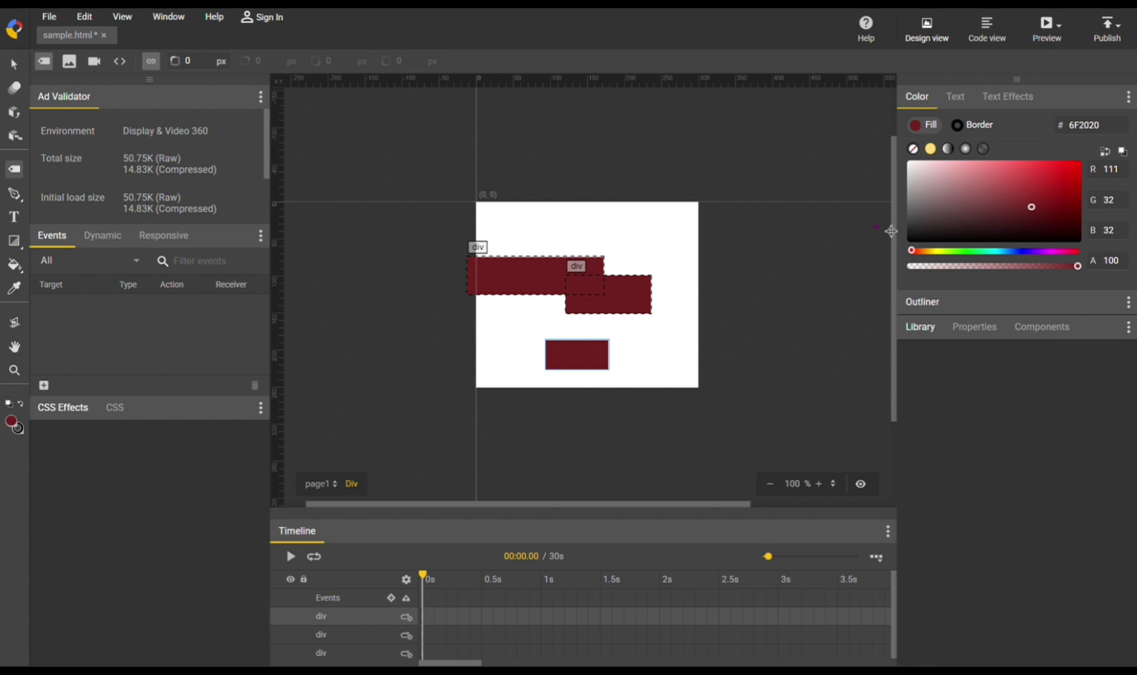
Step: Recolour the third rectangle dark green #1B783E in the colour picker
left_click_drag(1054, 185, 961, 189)
left_click(979, 251)
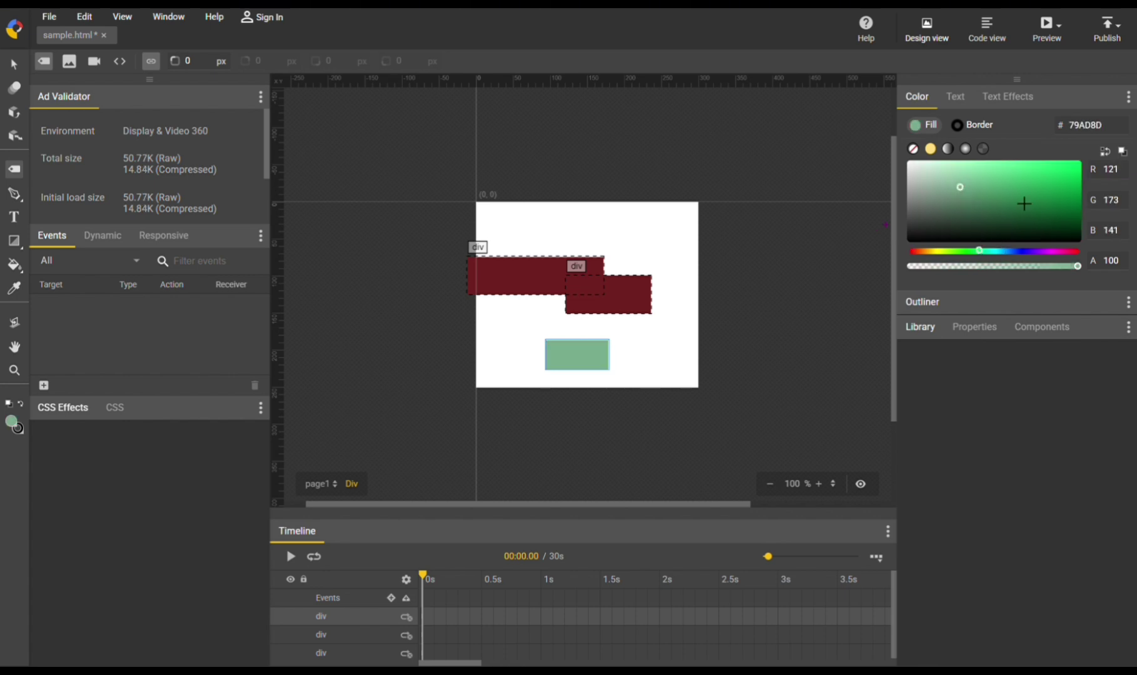
left_click(1042, 205)
left_click_drag(1048, 209, 1031, 177)
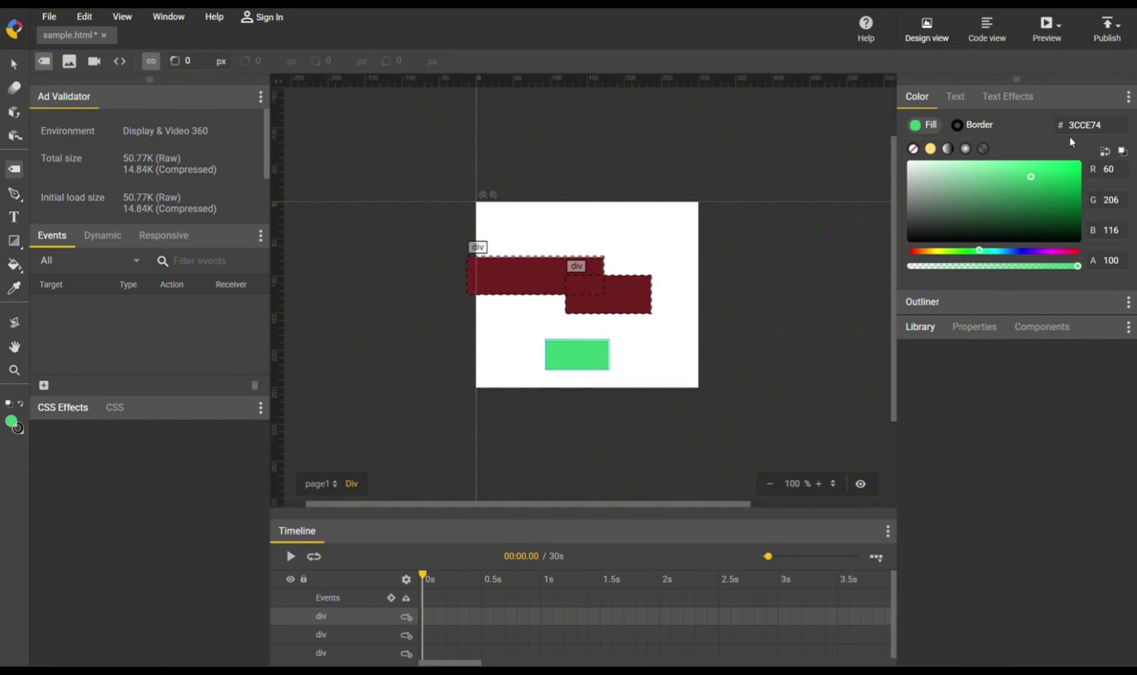
left_click(1041, 205)
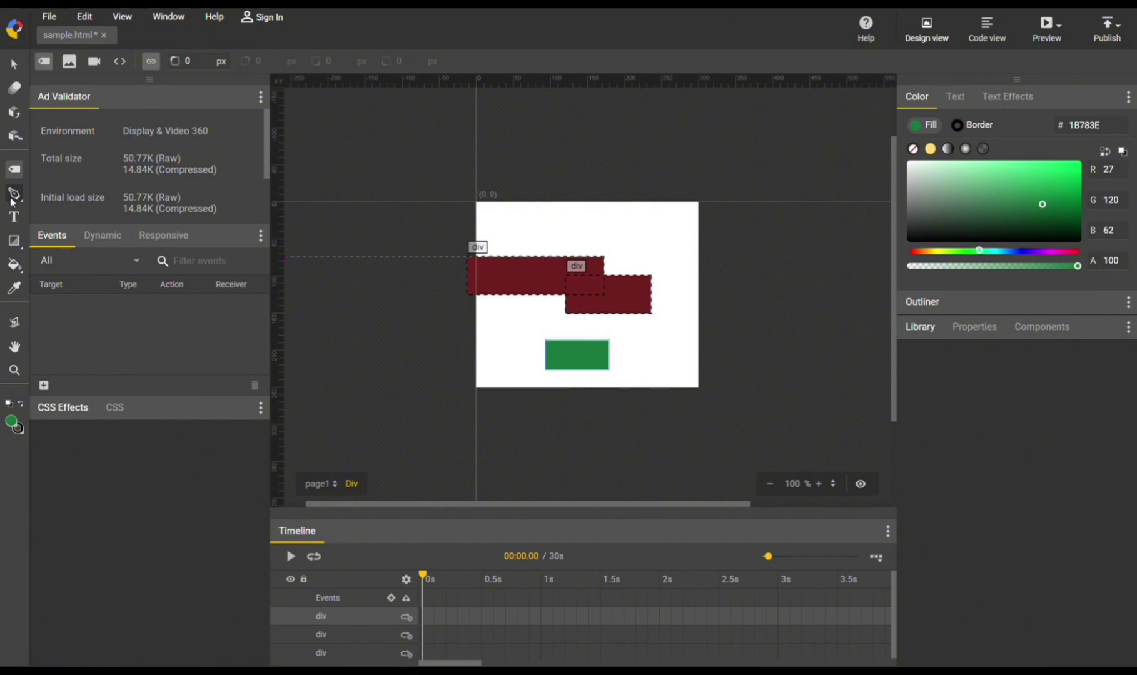
Step: Add a 'sample text' paragraph above the maroon rectangles
left_click(15, 218)
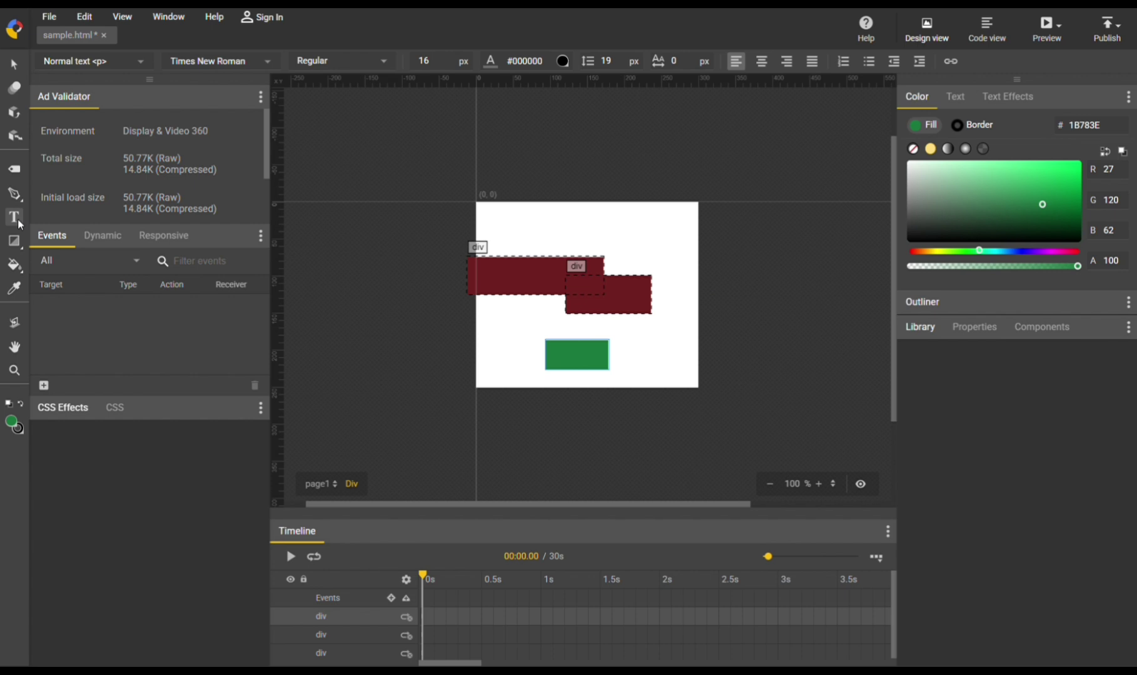
left_click(535, 224)
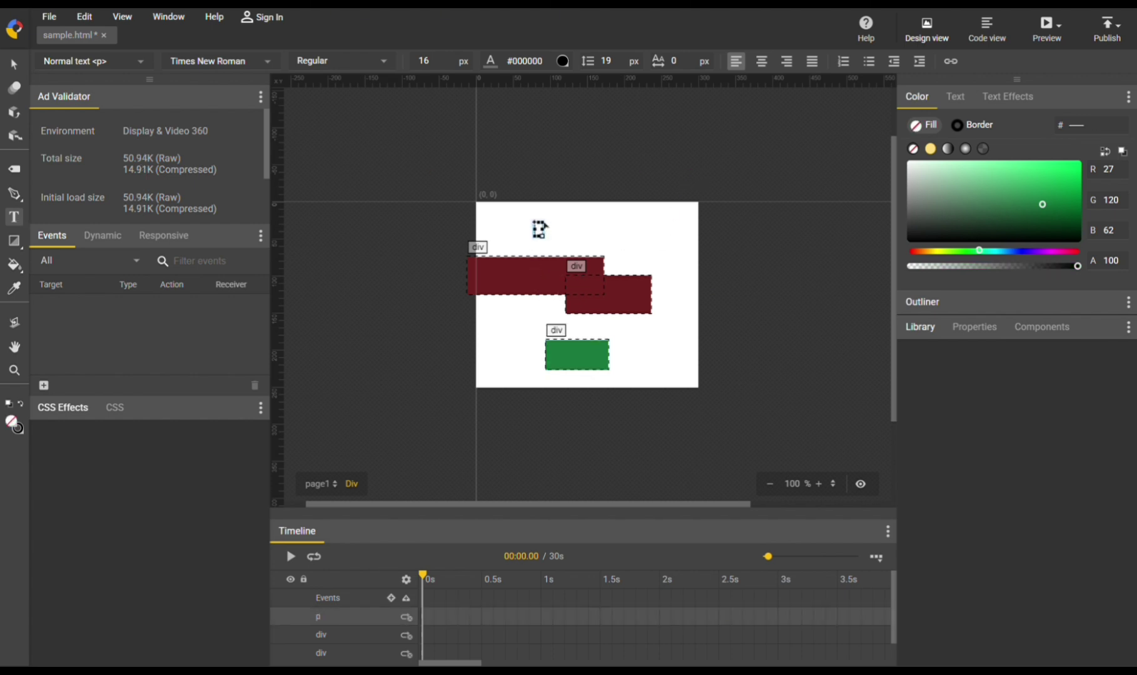
type("sample text")
left_click(694, 311)
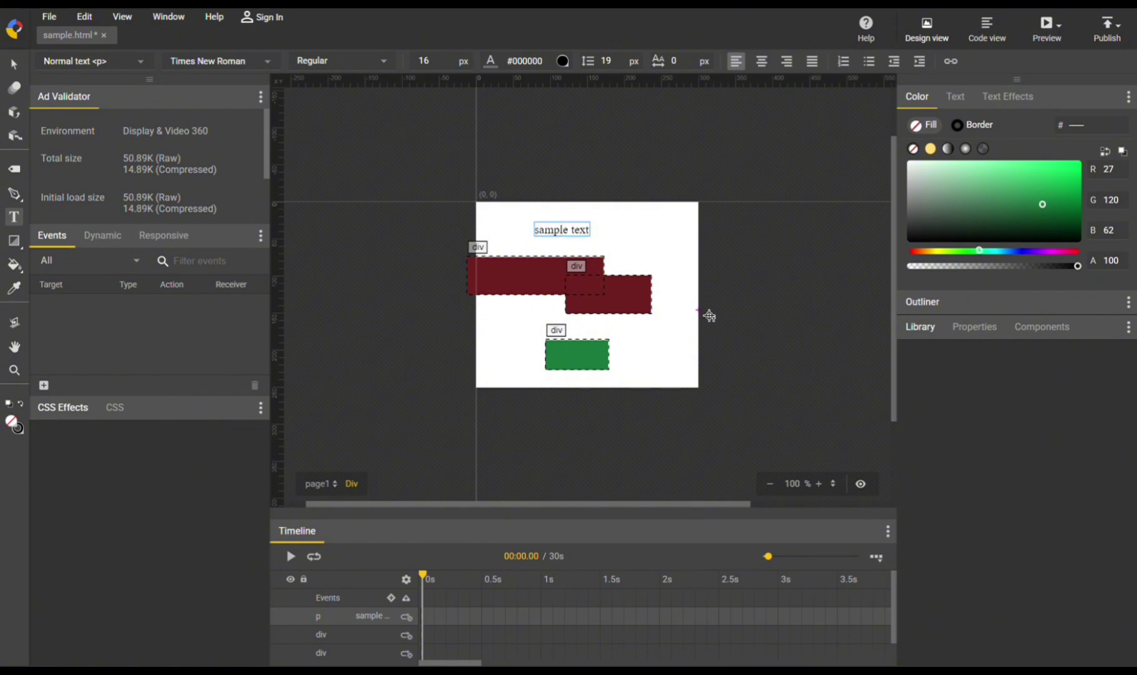
left_click(584, 243)
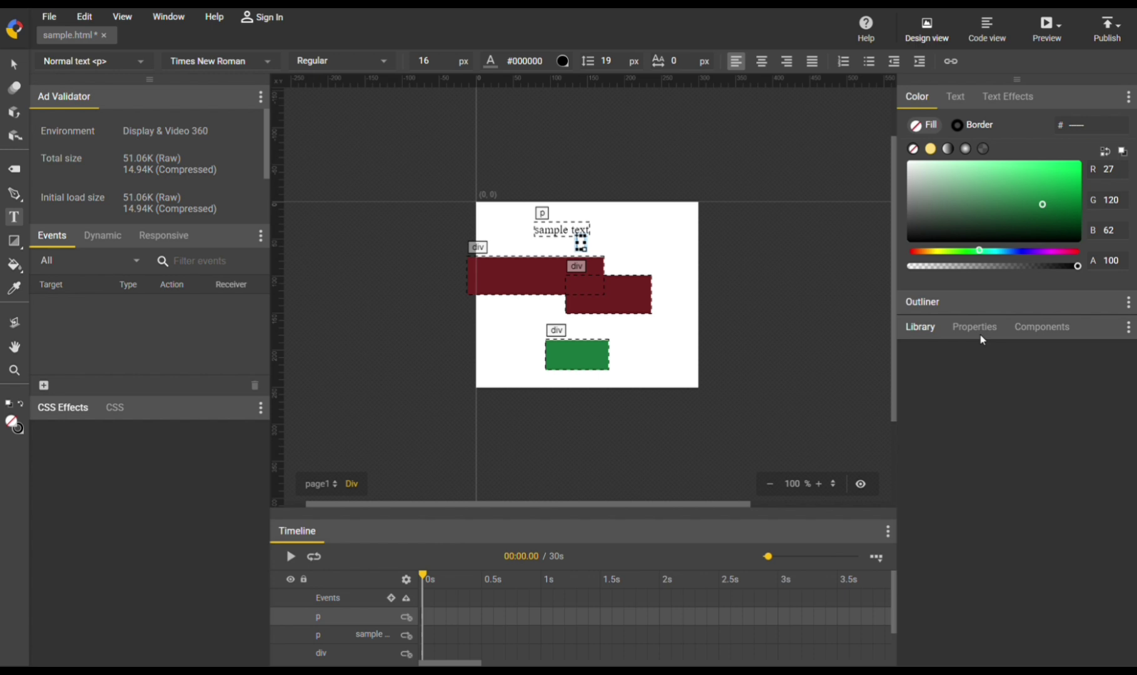
Step: Set the sample text's font to Arial Black in the Text panel
left_click(956, 98)
left_click(1001, 164)
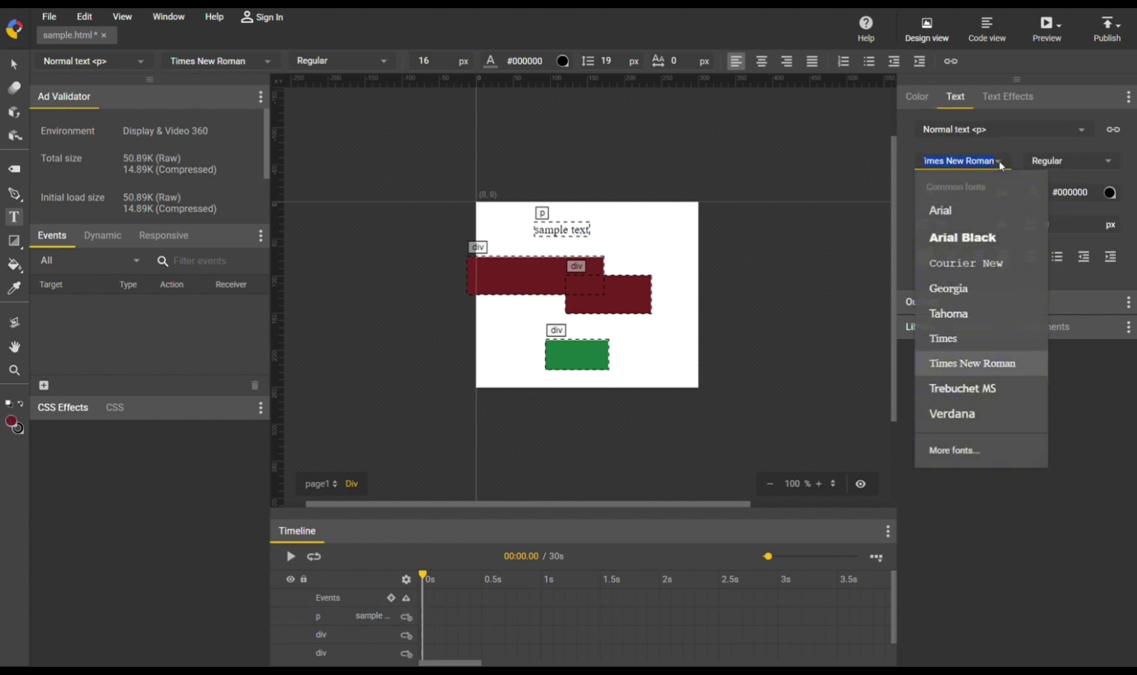
left_click(987, 211)
double_click(590, 226)
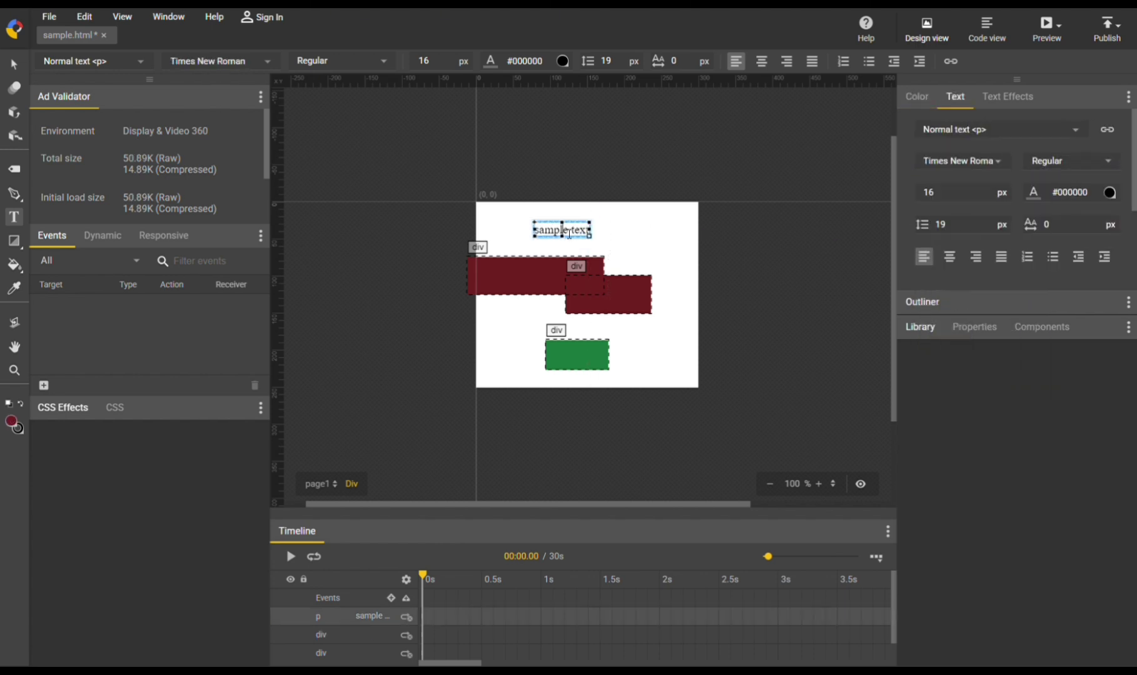
left_click(997, 164)
left_click(987, 237)
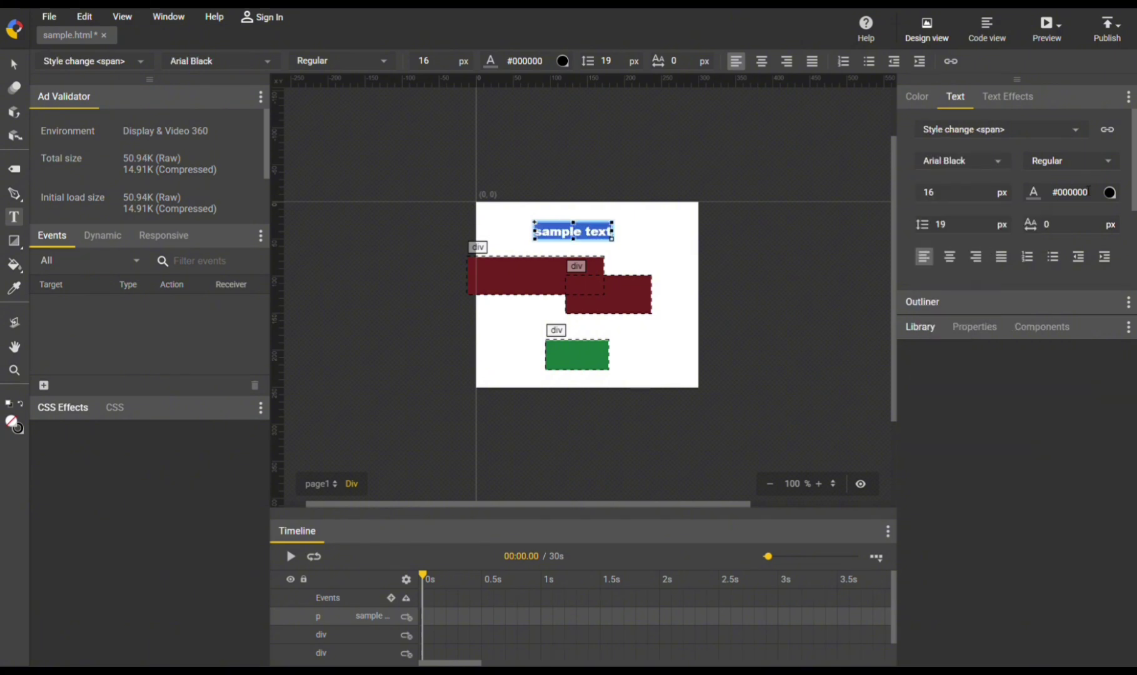
left_click(1009, 98)
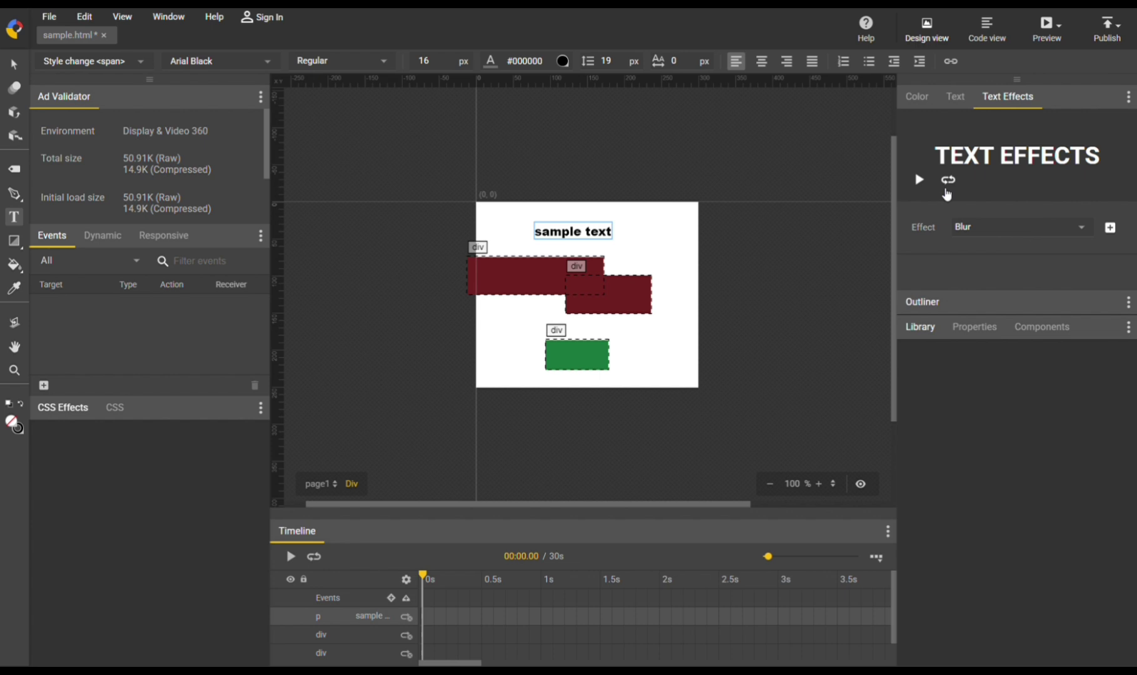
left_click(677, 313)
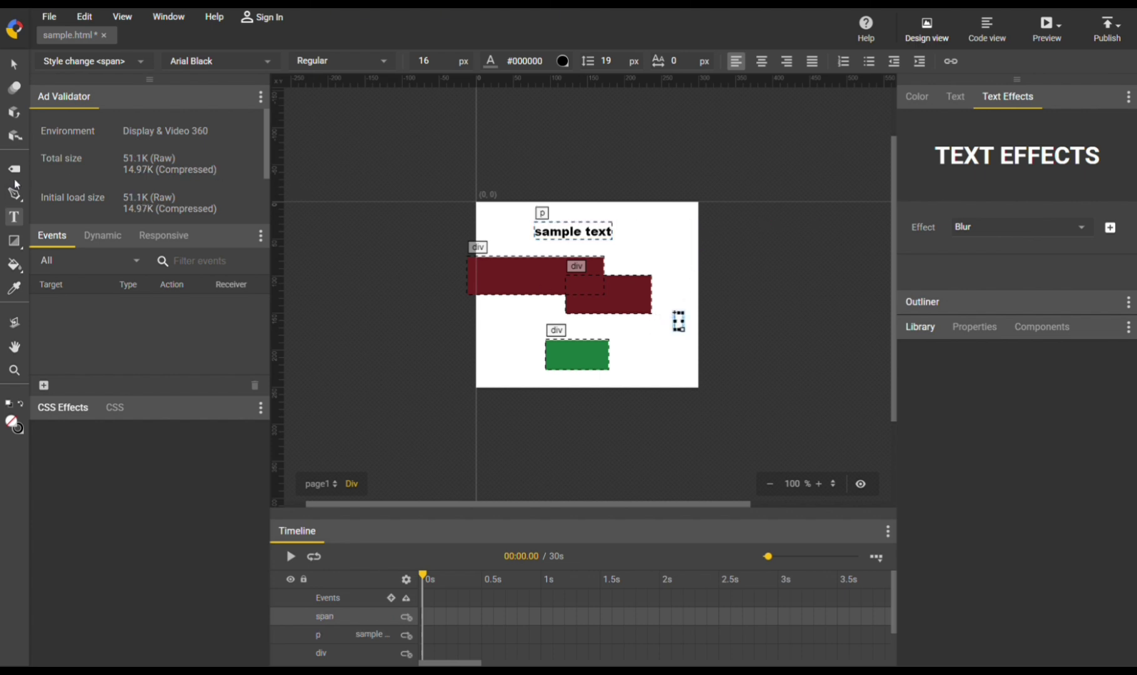
left_click(15, 243)
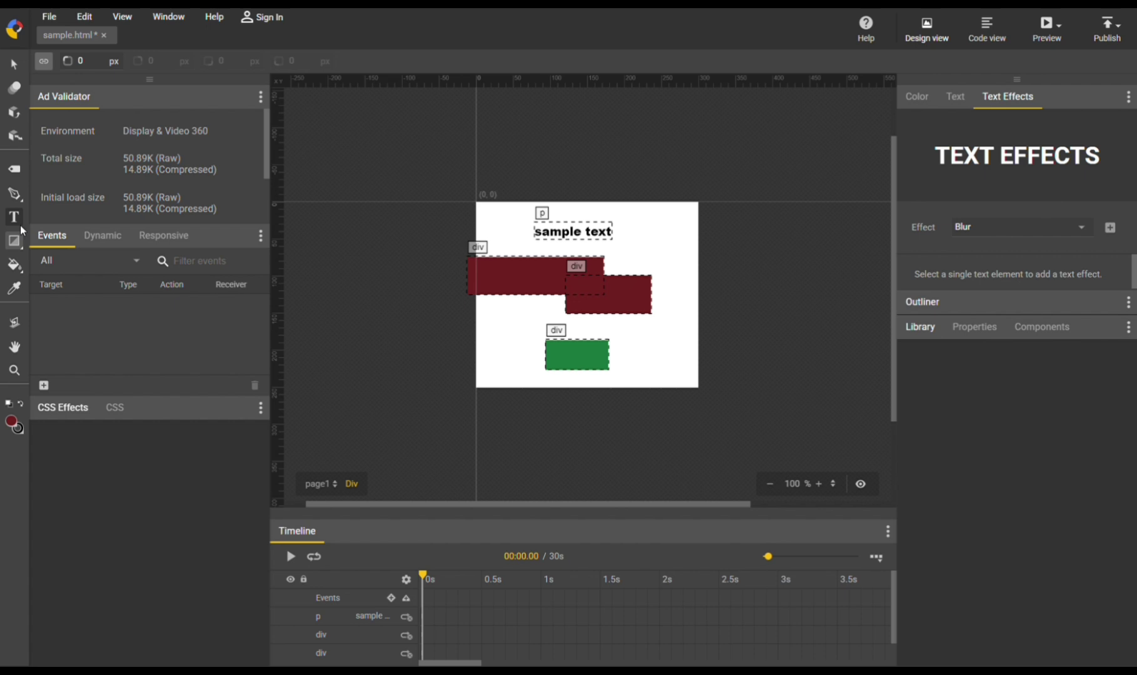
left_click(17, 220)
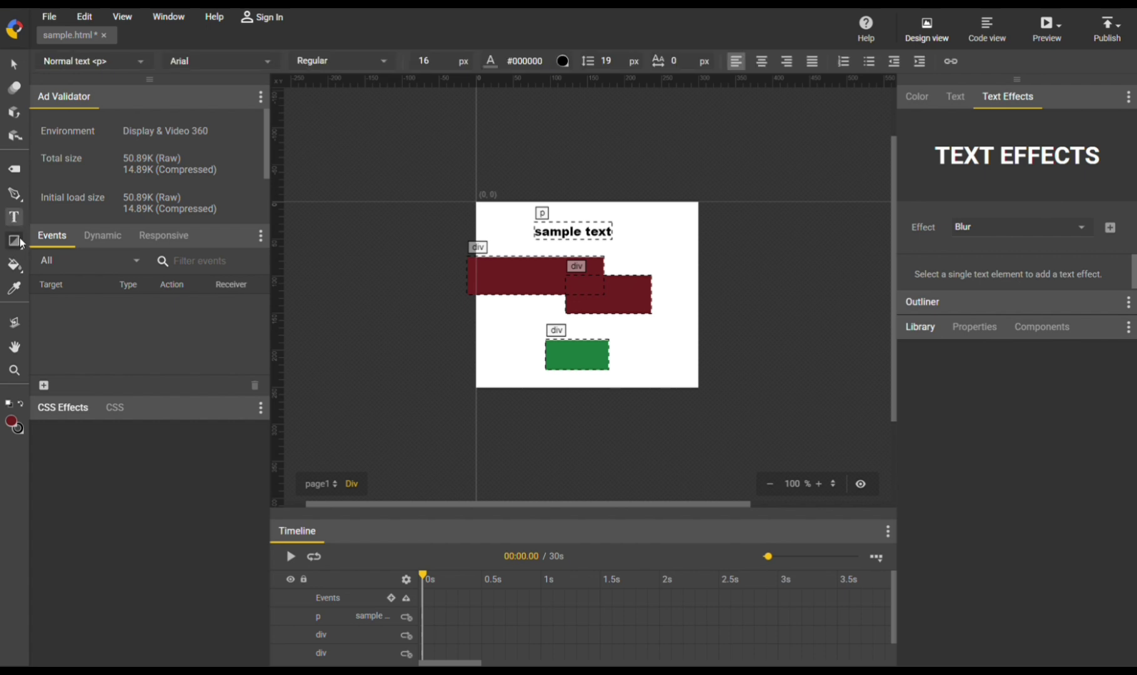
left_click(20, 239)
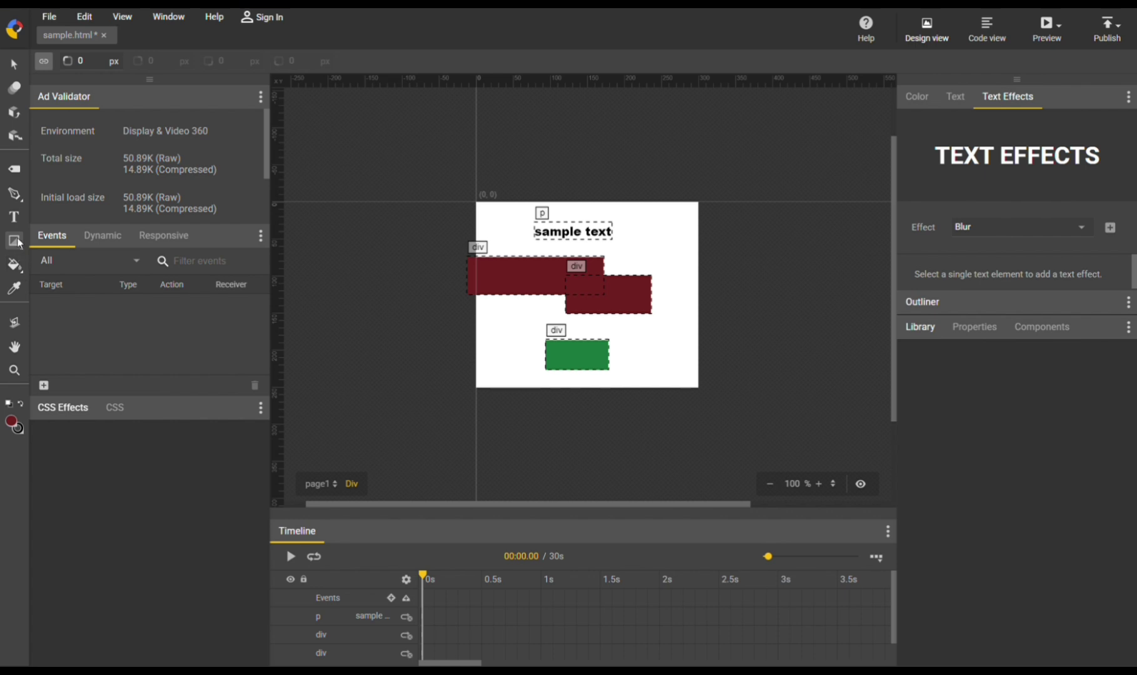
left_click(15, 267)
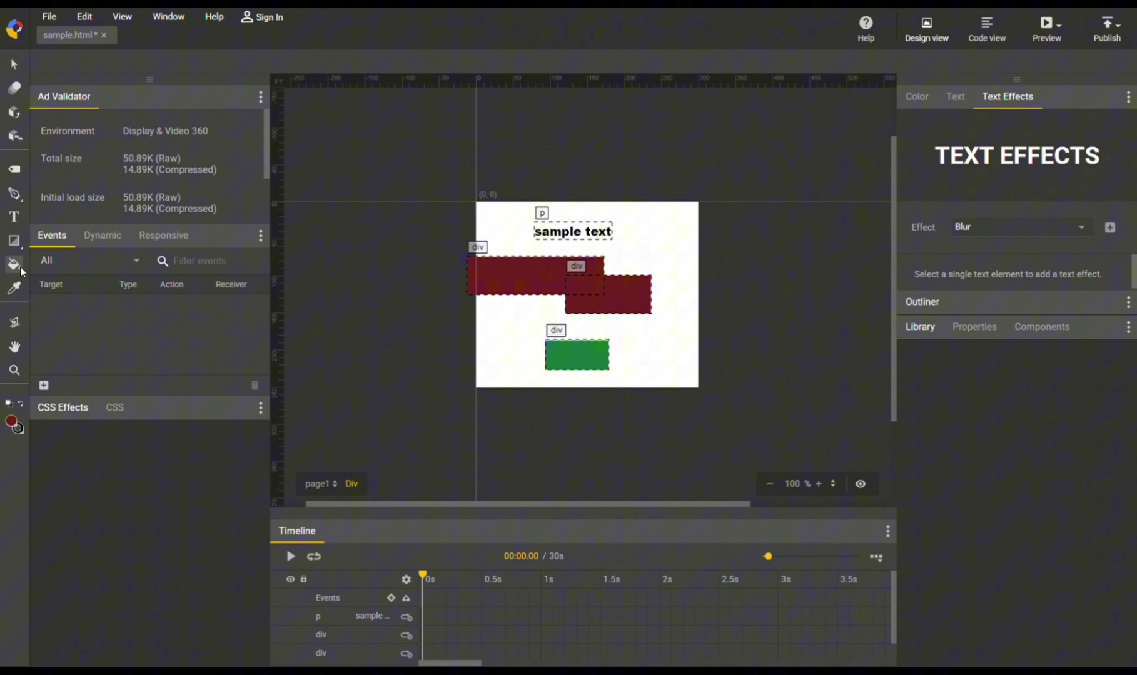
left_click(21, 290)
Step: Sample black from the sample text as fill, then tilt and pan the stage
left_click(551, 243)
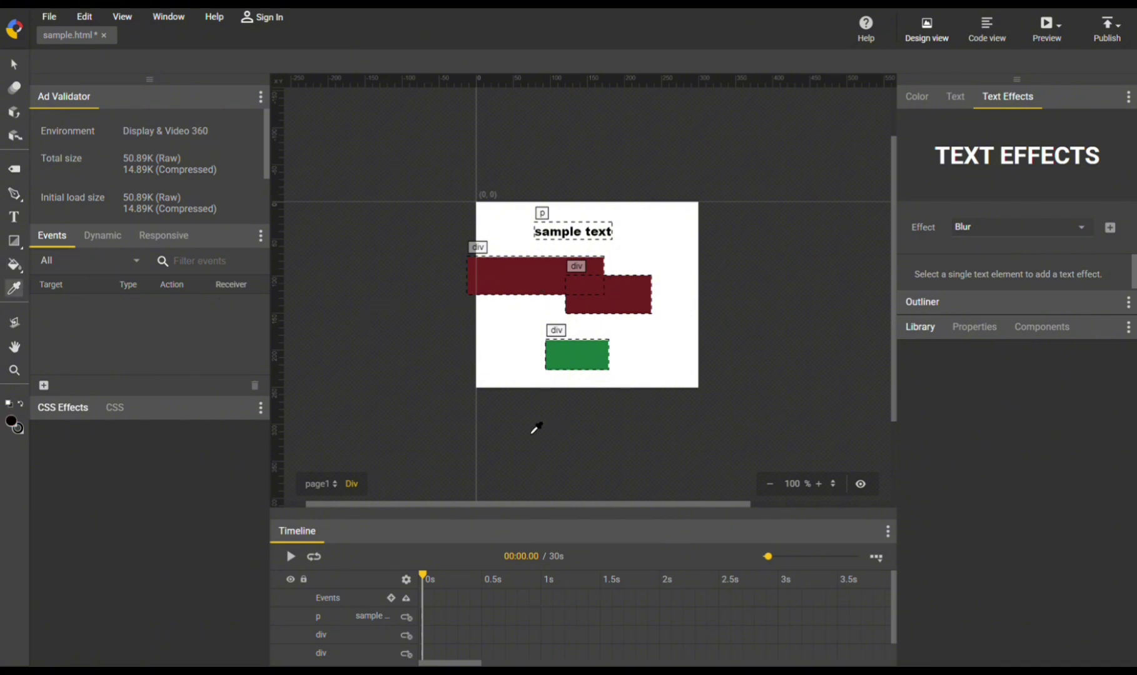
left_click(15, 322)
left_click_drag(566, 337, 583, 327)
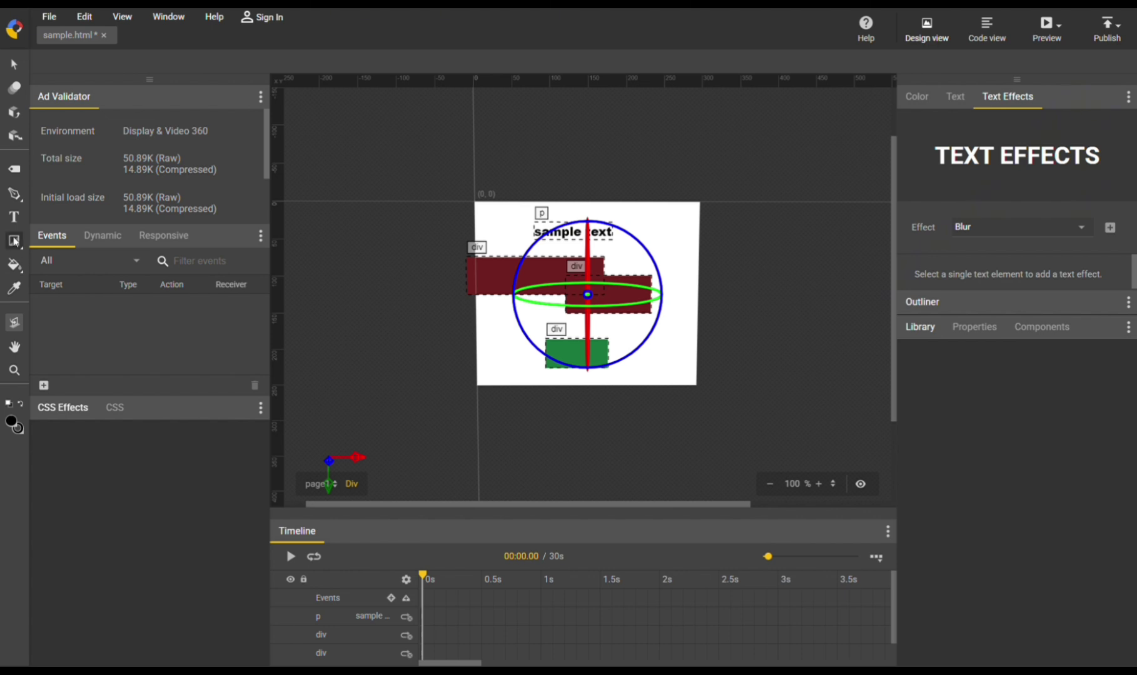
left_click(21, 350)
left_click_drag(636, 309, 677, 280)
Step: Zoom out on the banner, then zoom back in to about 173%
left_click(15, 371)
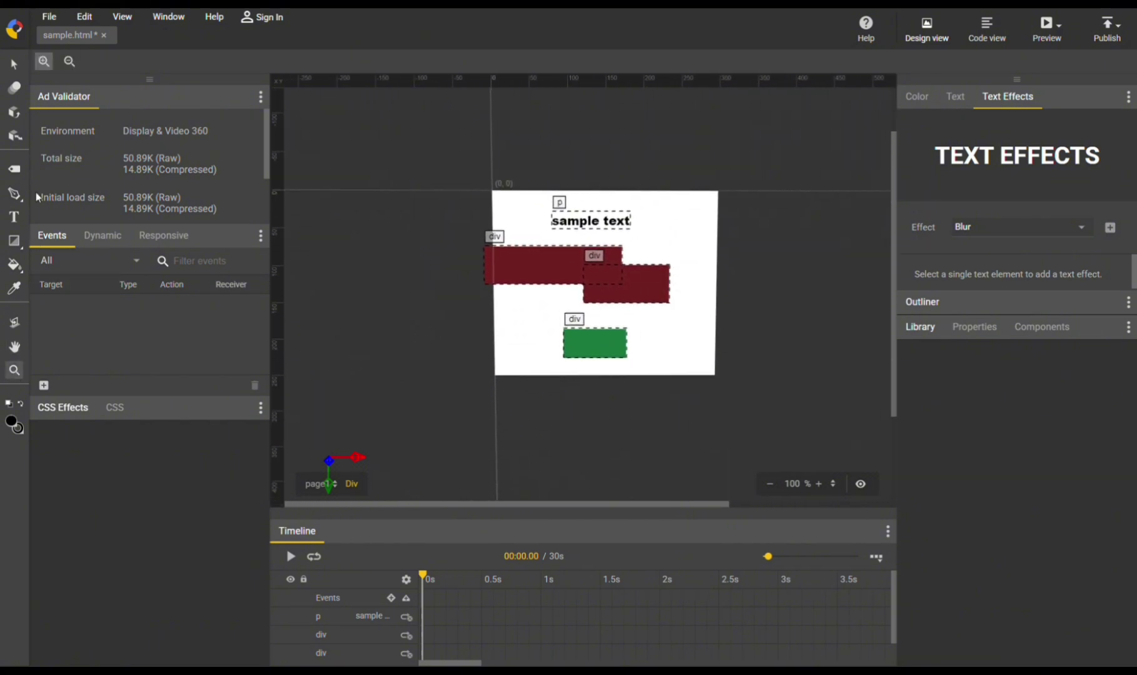
left_click(69, 63)
left_click(605, 320)
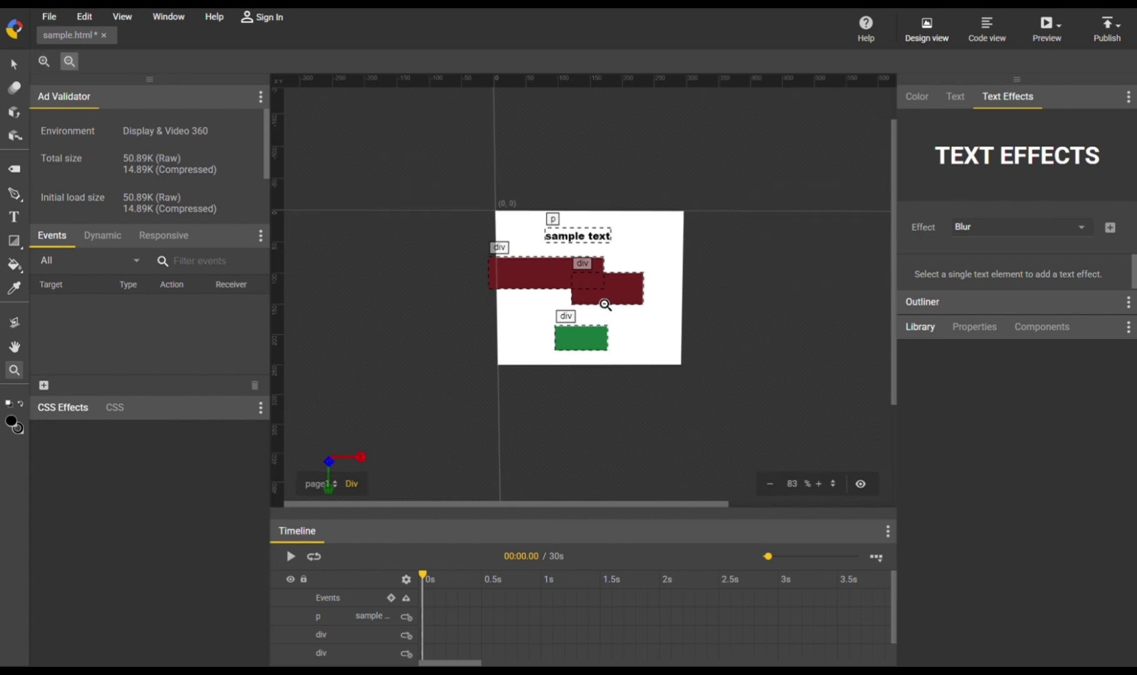
left_click(604, 304)
left_click(44, 61)
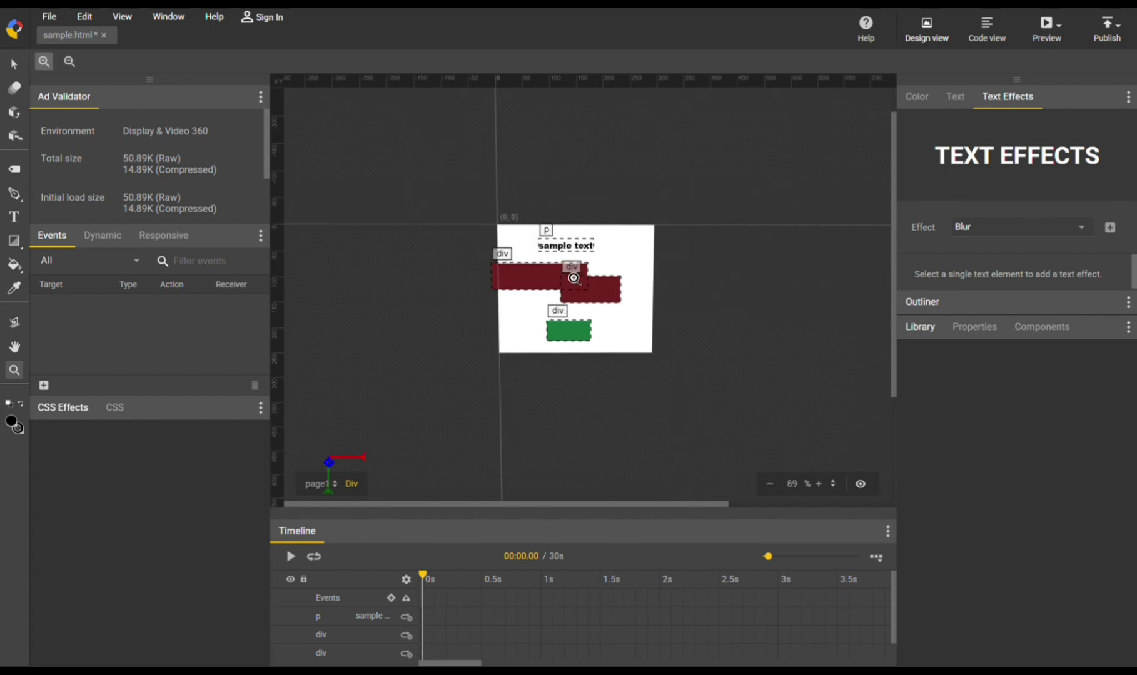
left_click(573, 278)
left_click(572, 278)
left_click(573, 278)
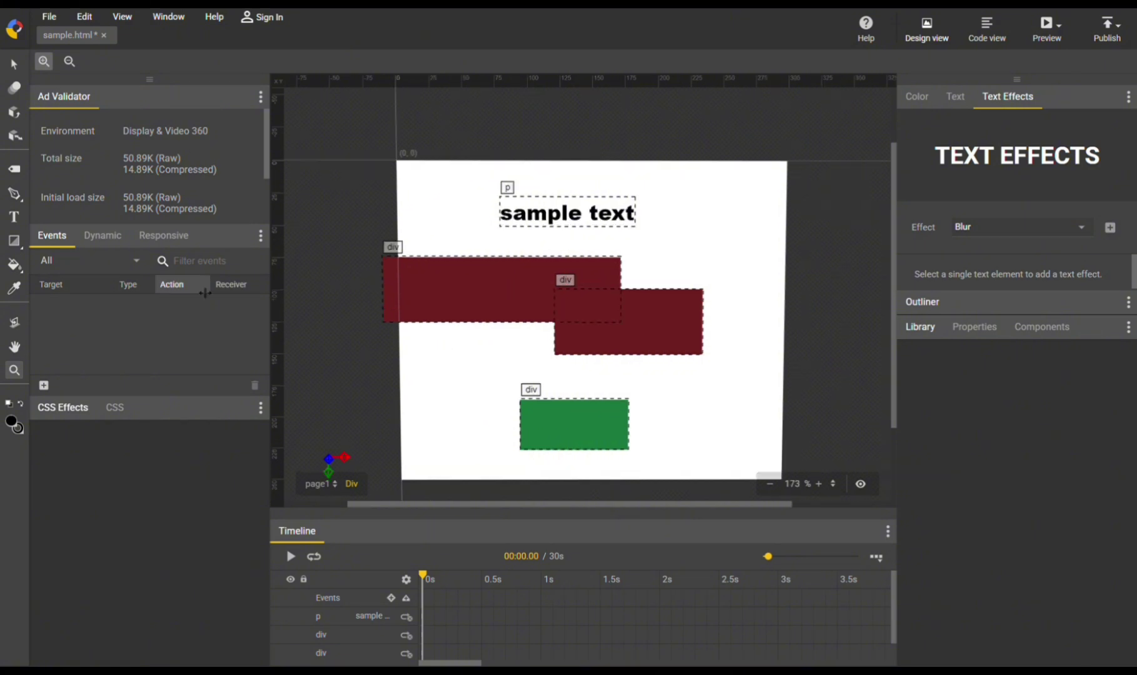
Step: Set the fill colour to white FFFFFF at 100% by sampling the stage background
left_click(10, 422)
left_click(195, 500)
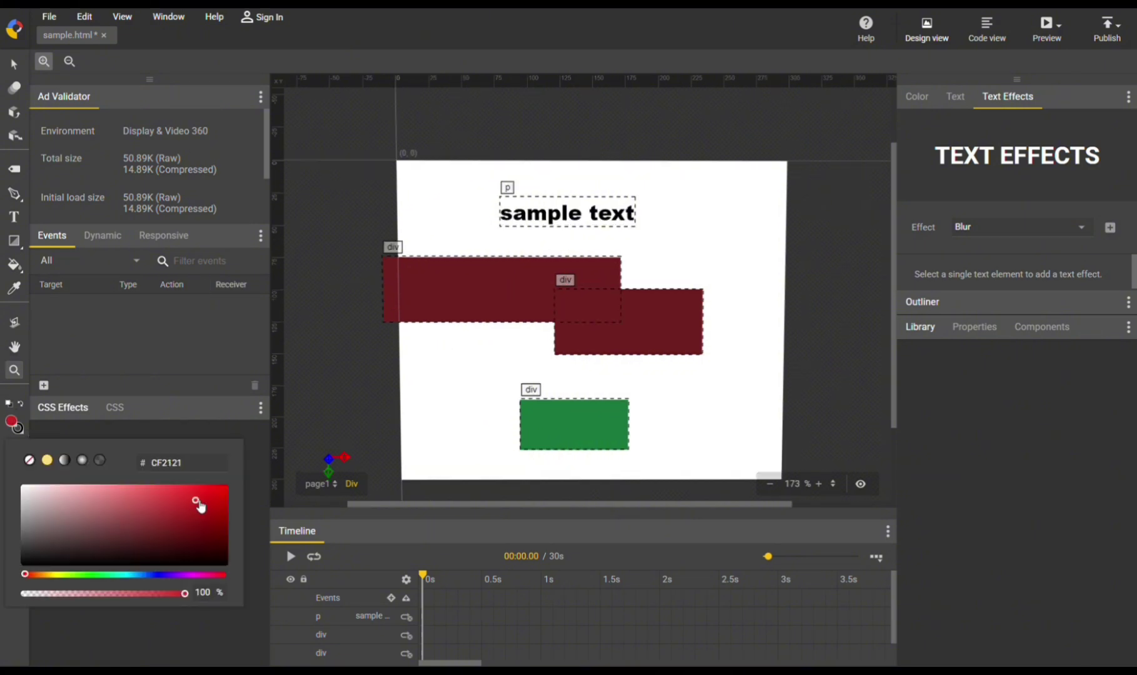
left_click(750, 407)
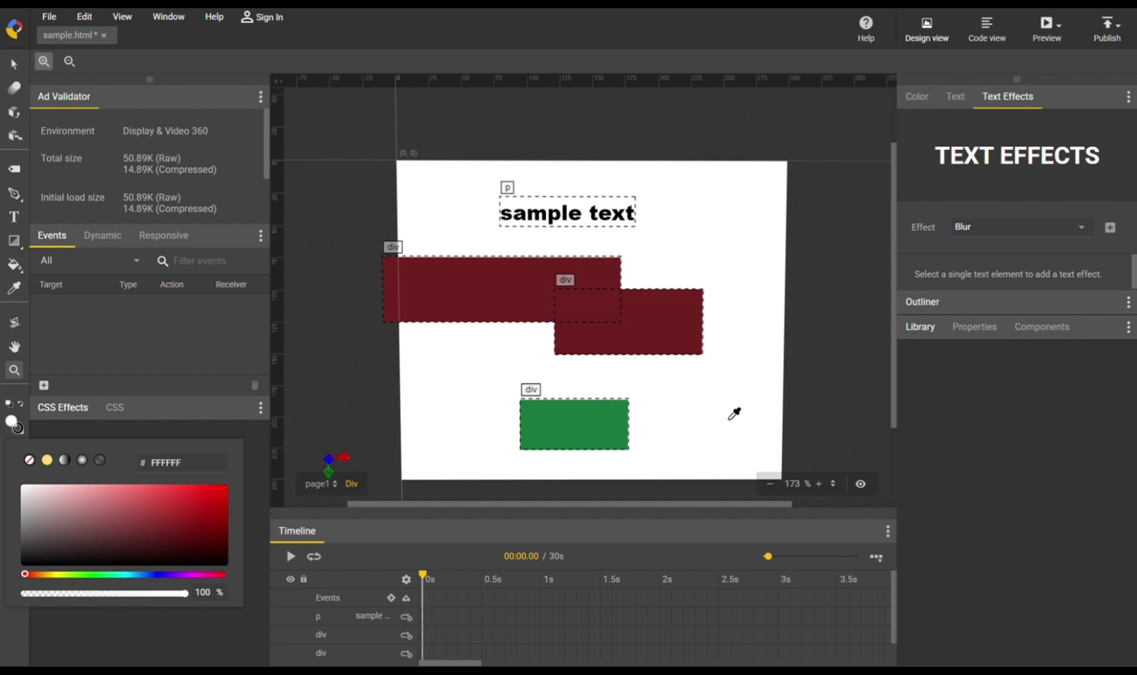
left_click(168, 593)
left_click(191, 574)
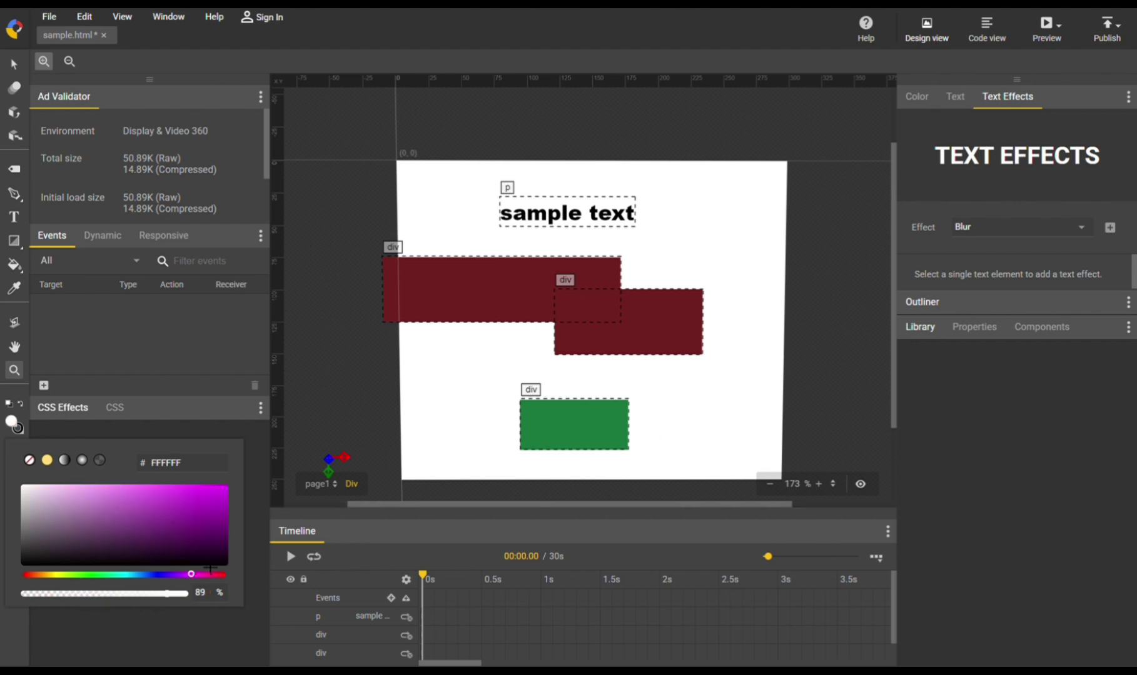
left_click(680, 409)
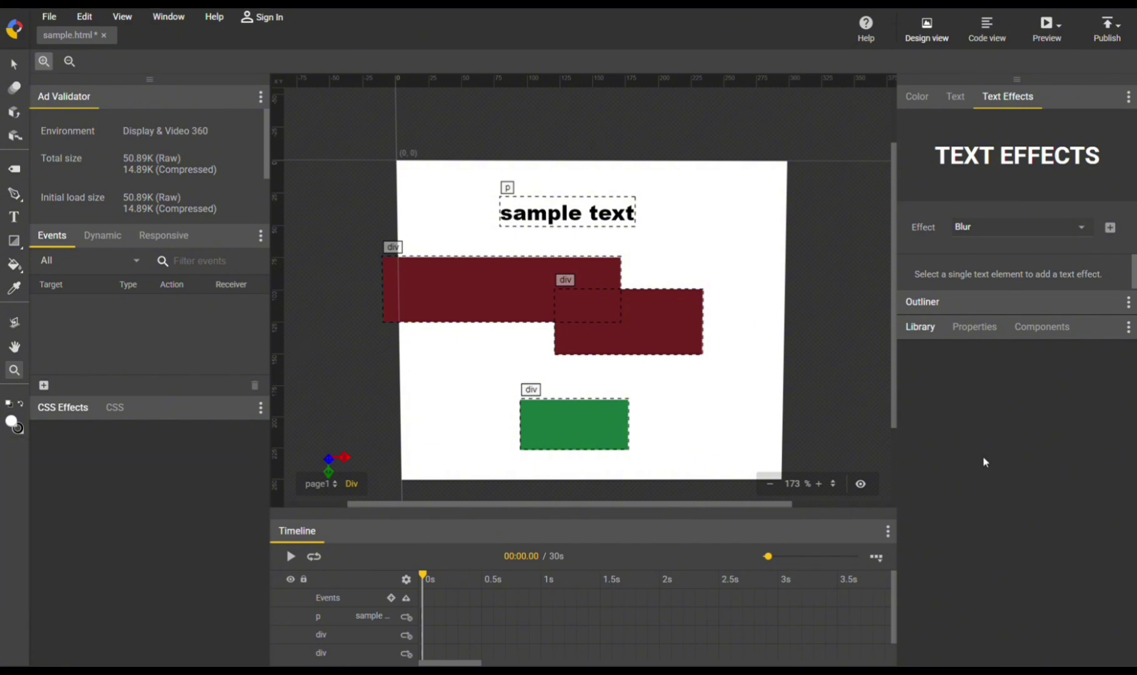
Step: Show page1's properties: 300 x 250 with a #ffffff fill
mouse_move(948, 180)
left_click(935, 335)
left_click(977, 332)
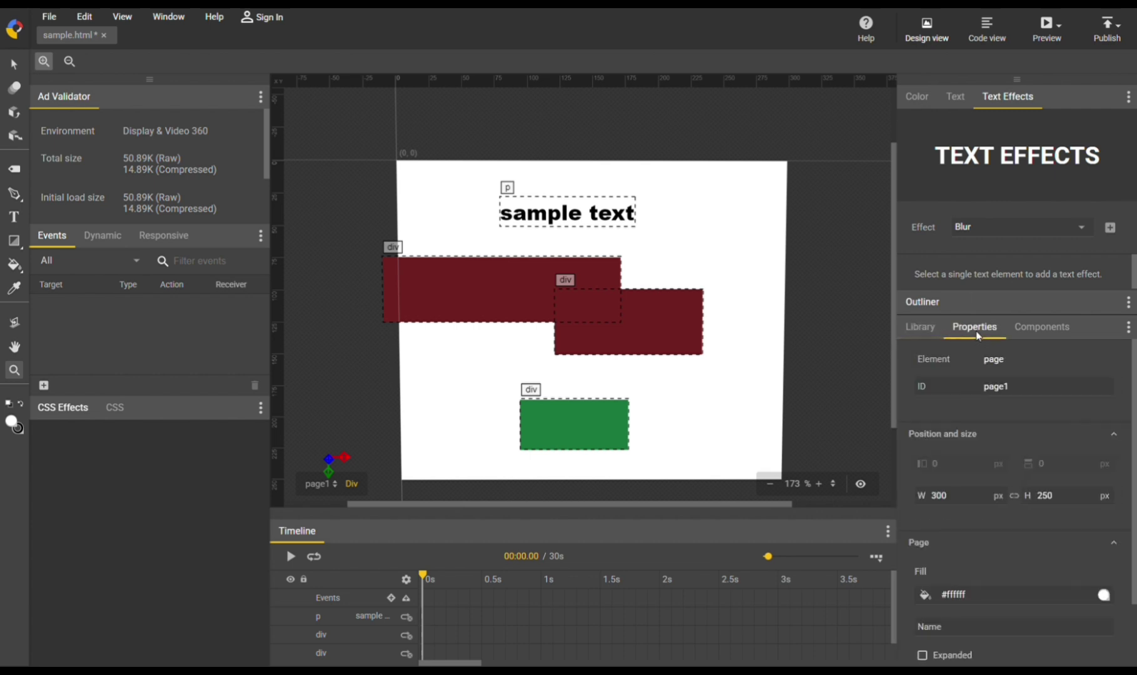
left_click(925, 330)
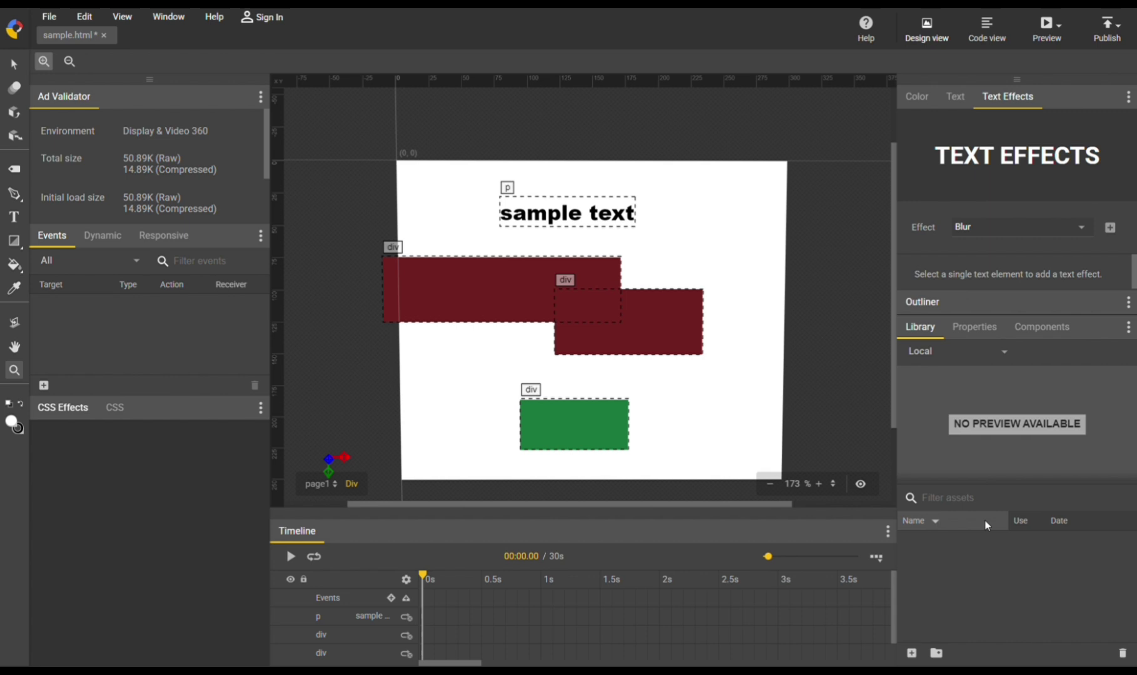
left_click(981, 337)
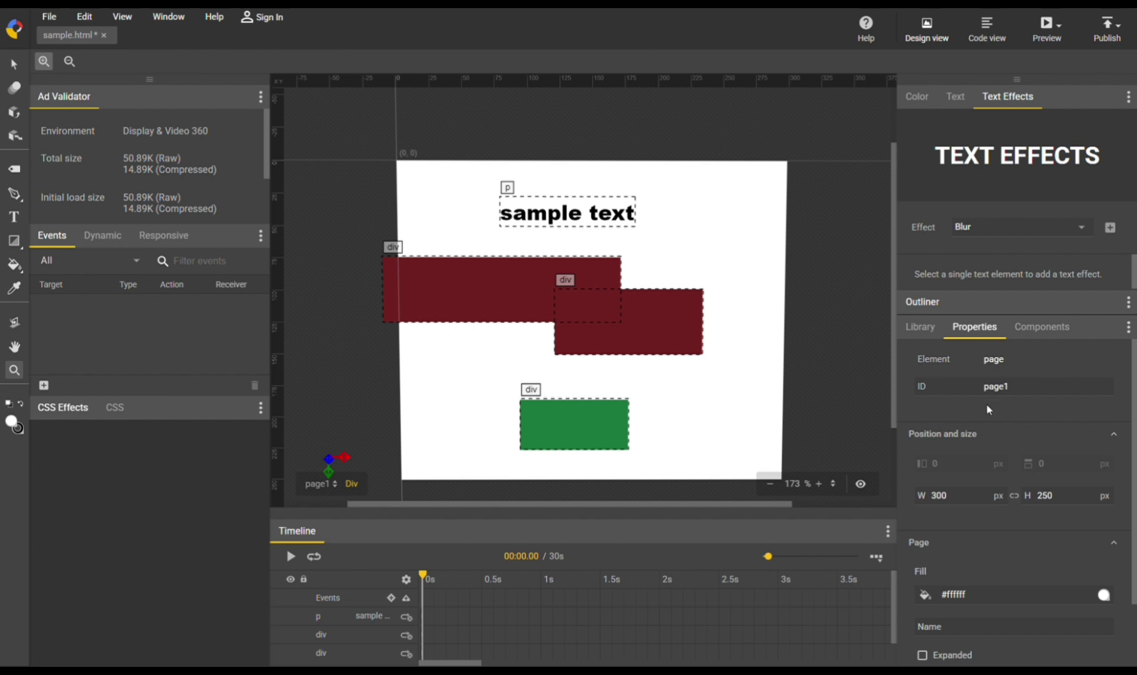
scroll(1019, 577, "down", 1)
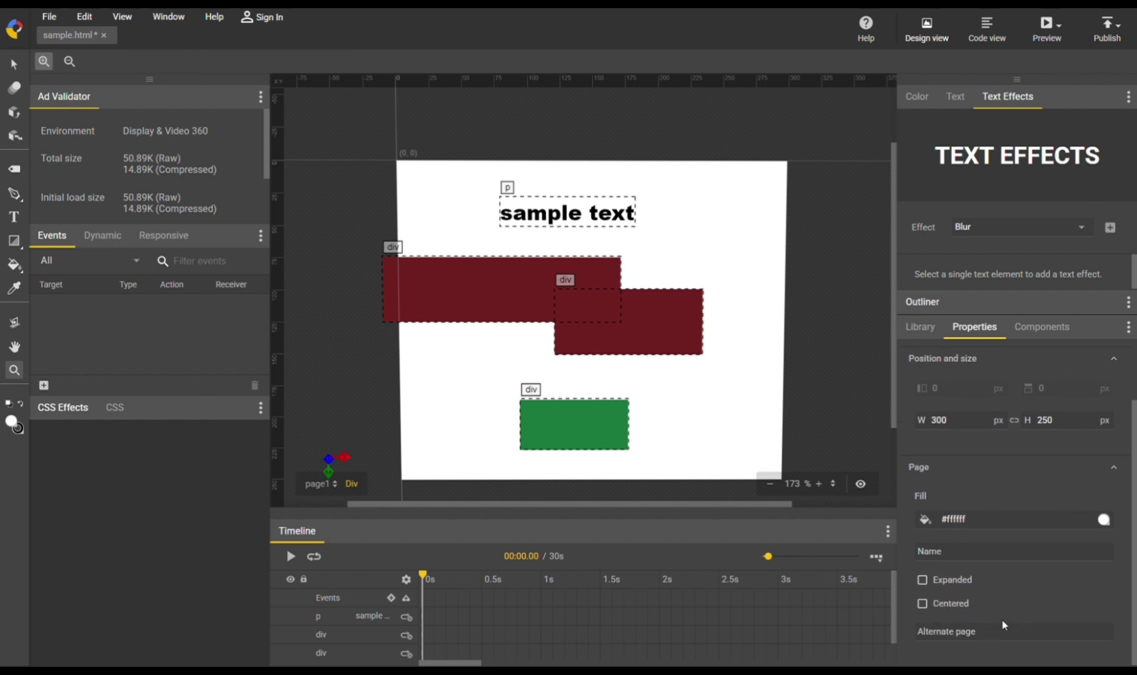
left_click(923, 581)
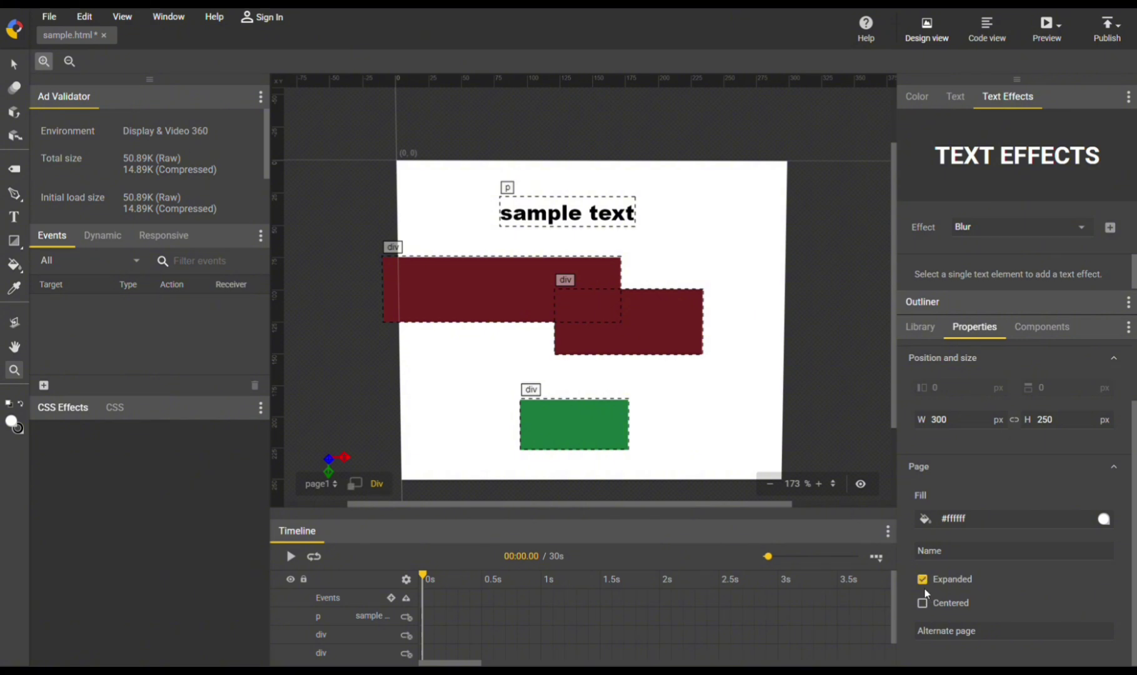
left_click(925, 604)
left_click(923, 581)
left_click(923, 606)
scroll(1039, 439, "up", 1)
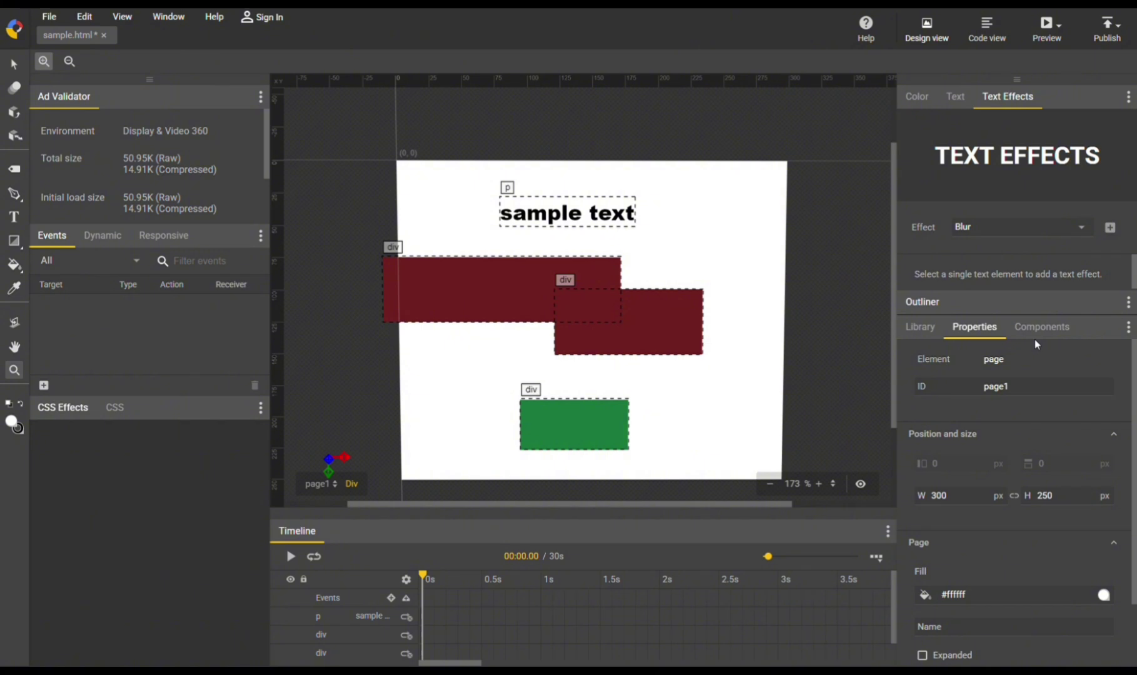
Step: Zoom in closely on the maroon rectangle, then zoom back out until the whole banner shows
left_click(1066, 332)
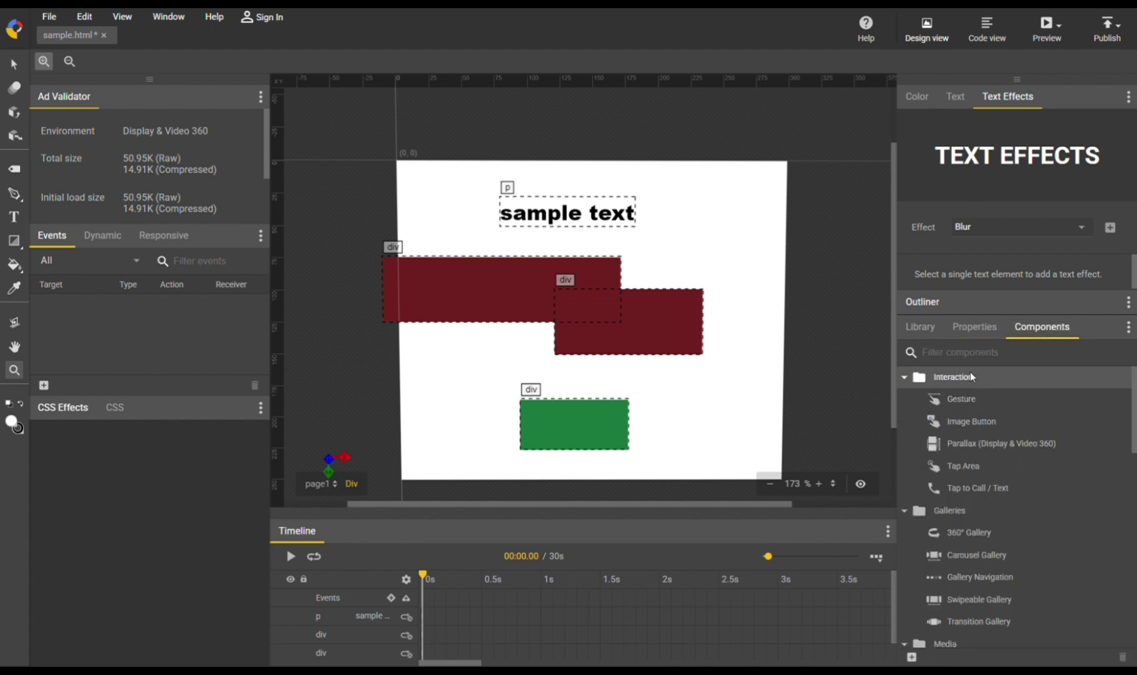
left_click_drag(619, 324, 659, 350)
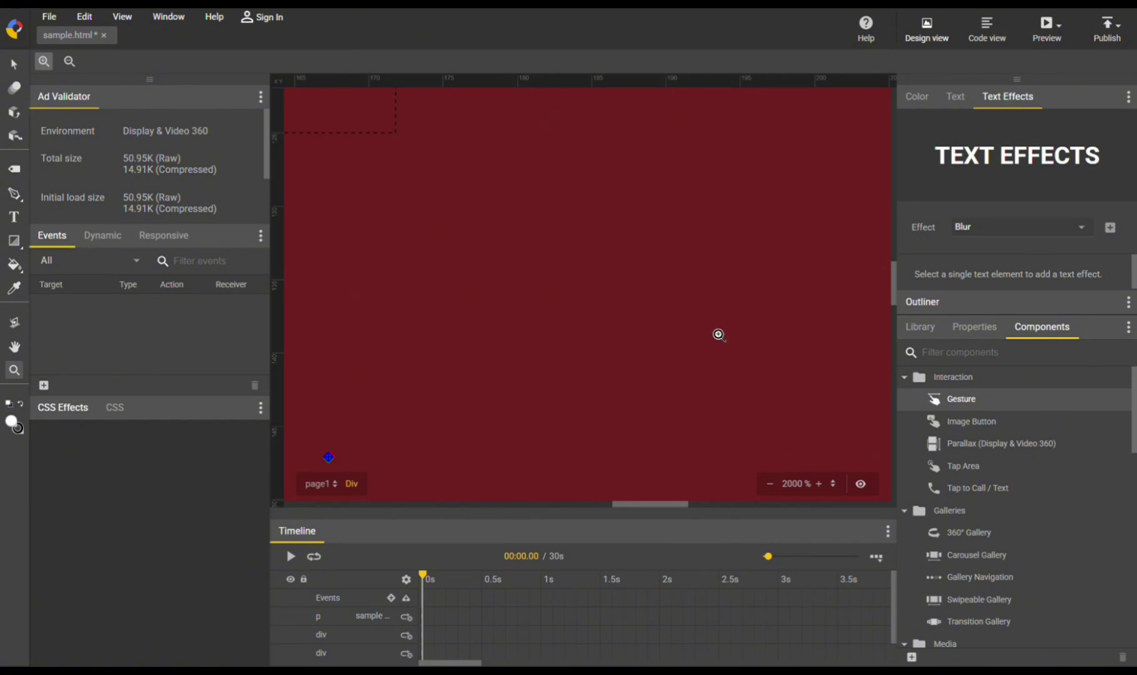
left_click(770, 484)
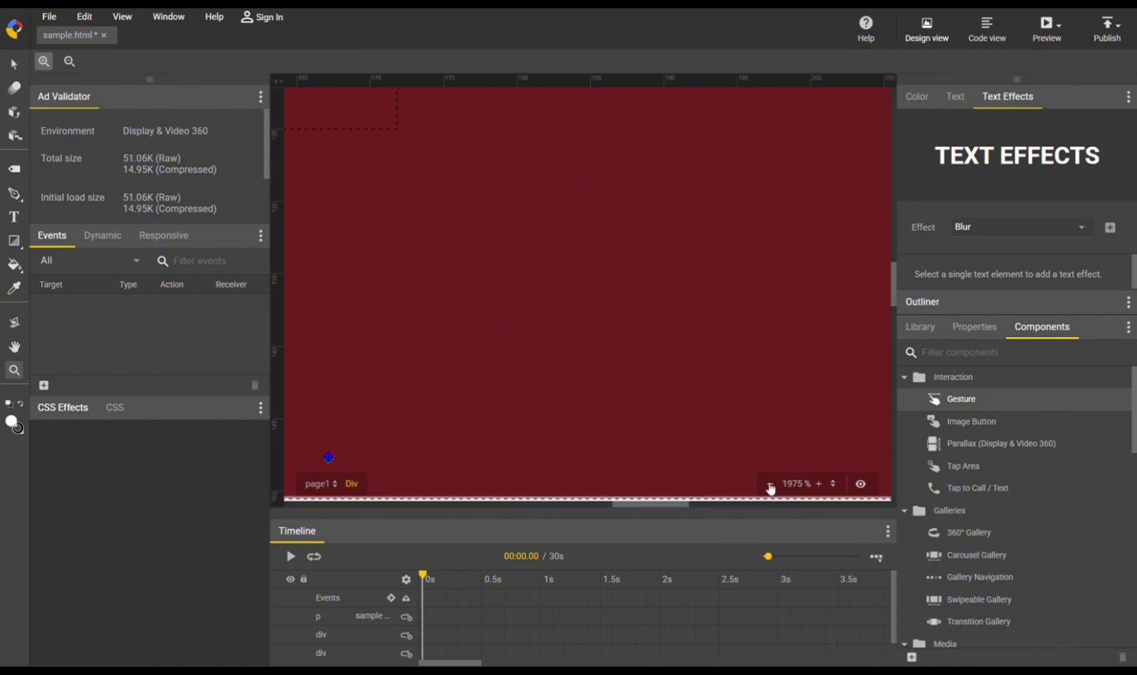
left_click(771, 485)
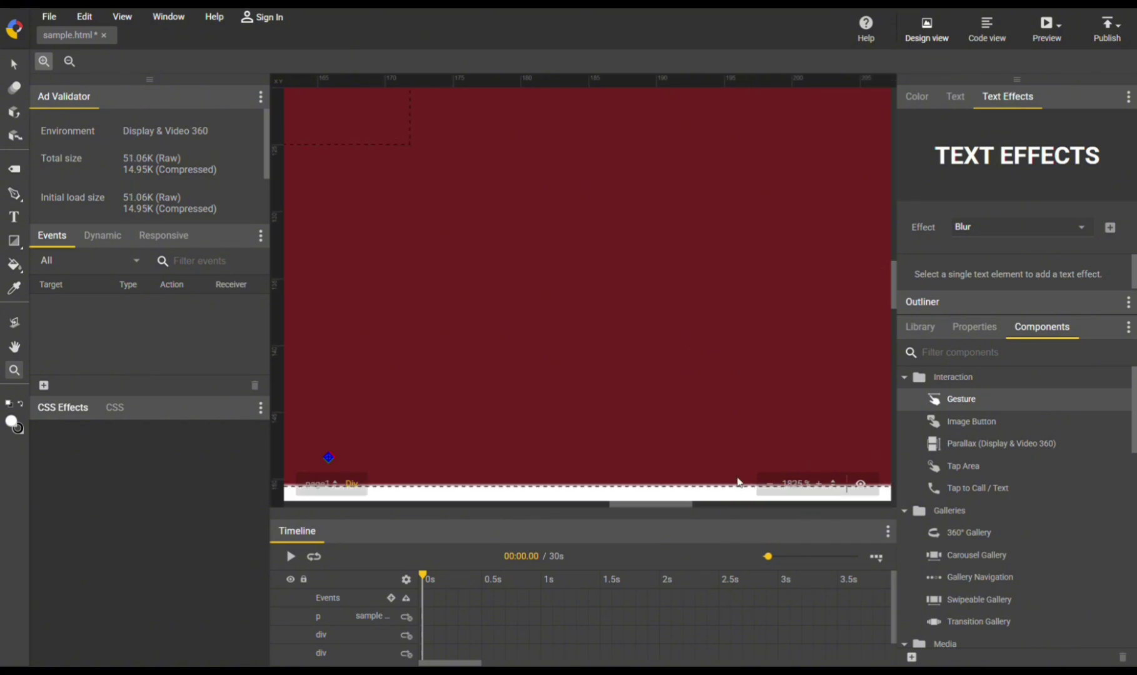
left_click(602, 322)
left_click(602, 321)
left_click(603, 319)
left_click(604, 317)
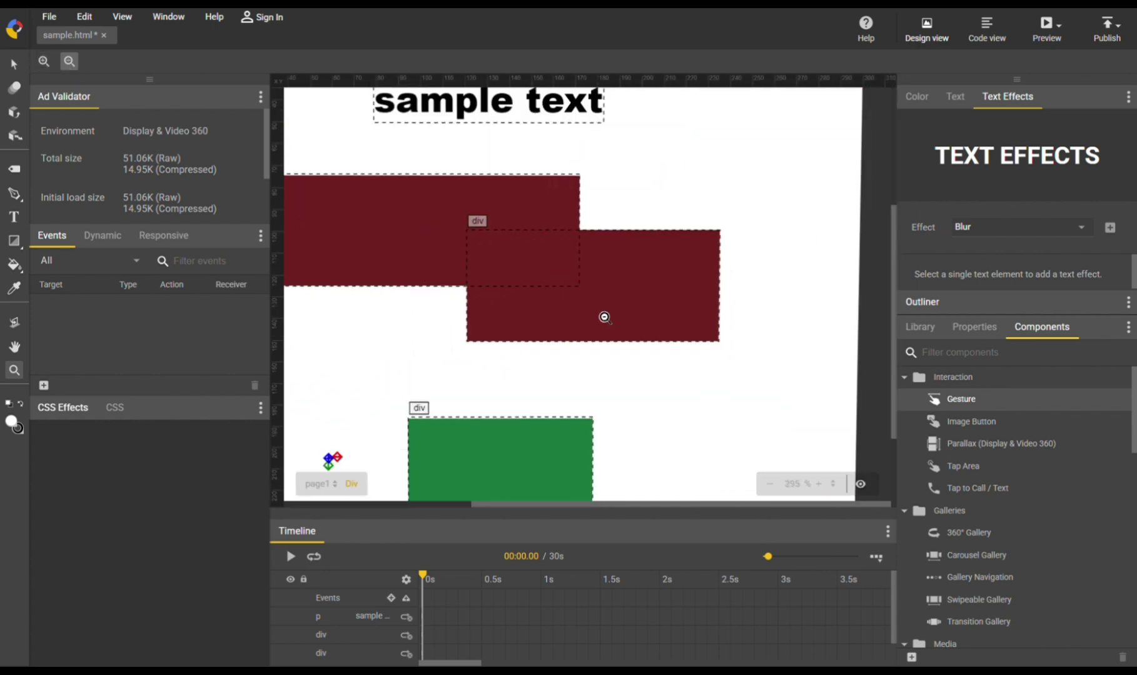
left_click(604, 317)
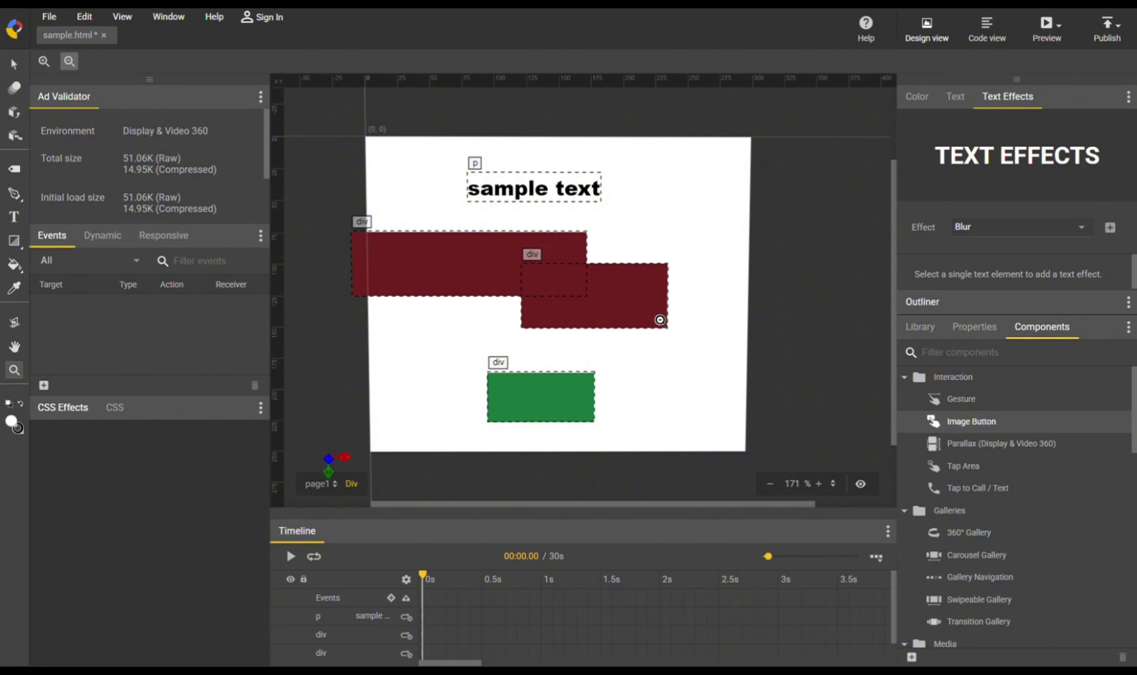
Step: Zoom into the maroon rectangle's lower-right corner and above the green one, then back out to the full banner
left_click_drag(660, 320, 668, 332)
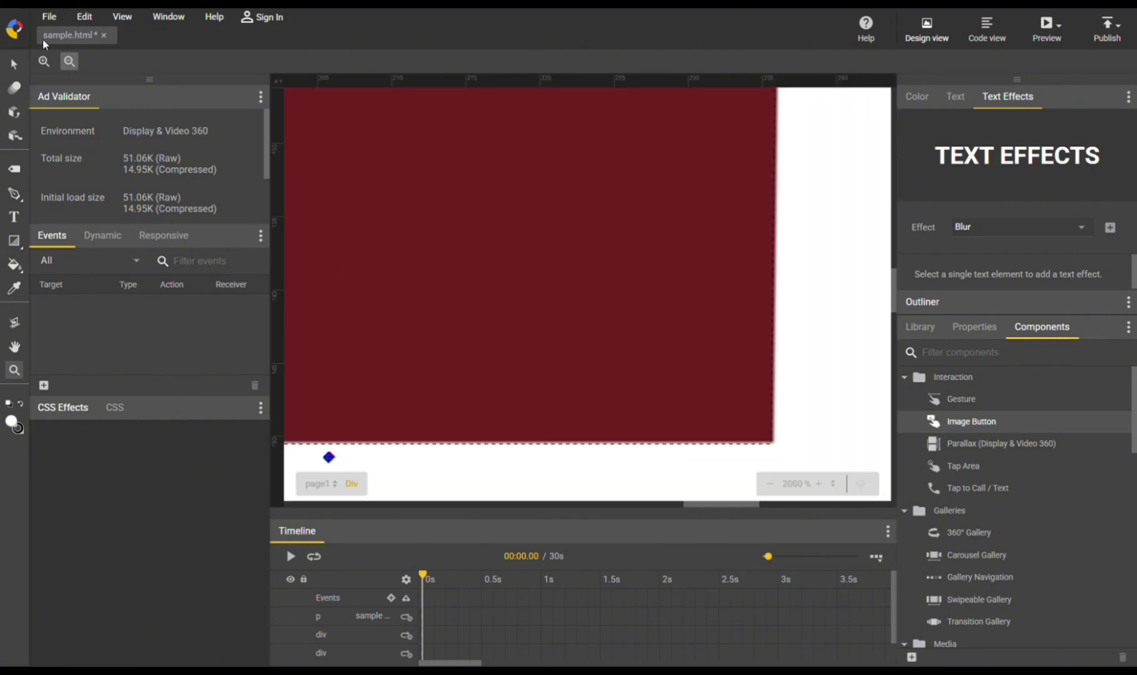
left_click(546, 230, "alt")
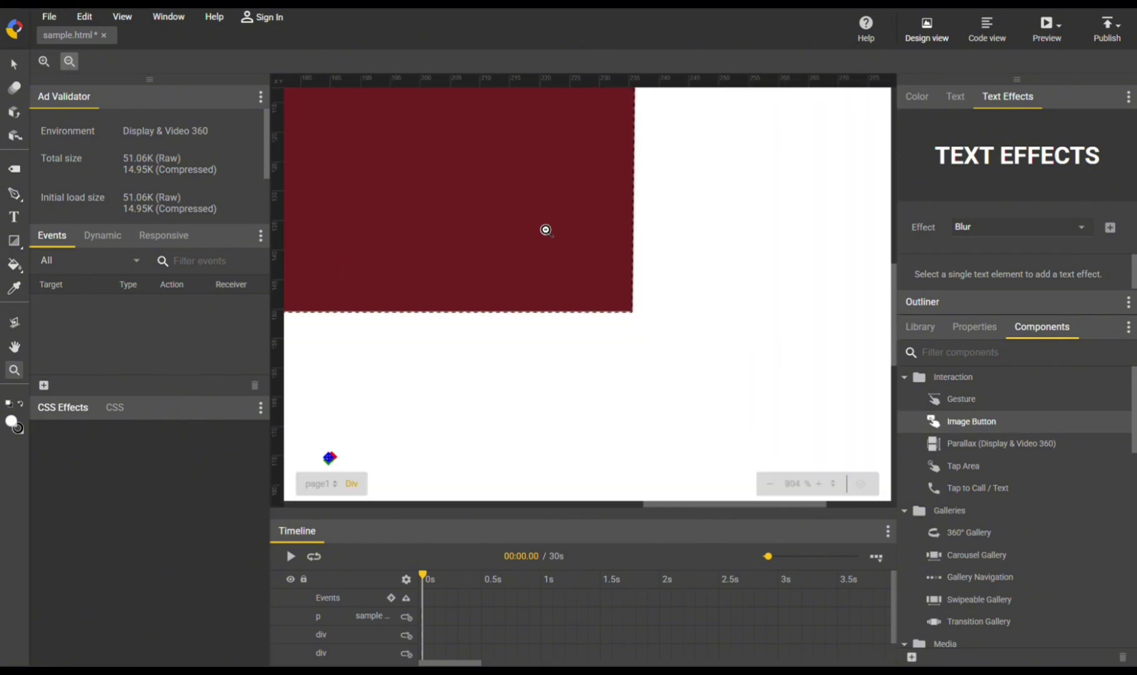
left_click(531, 313)
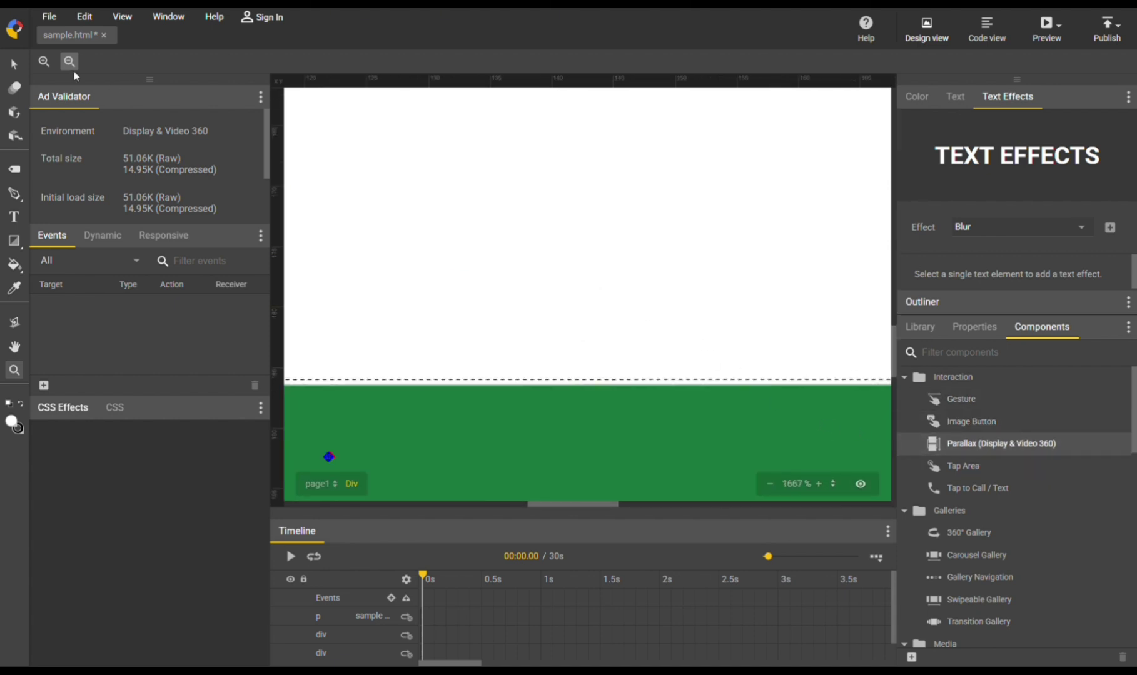
left_click(620, 319)
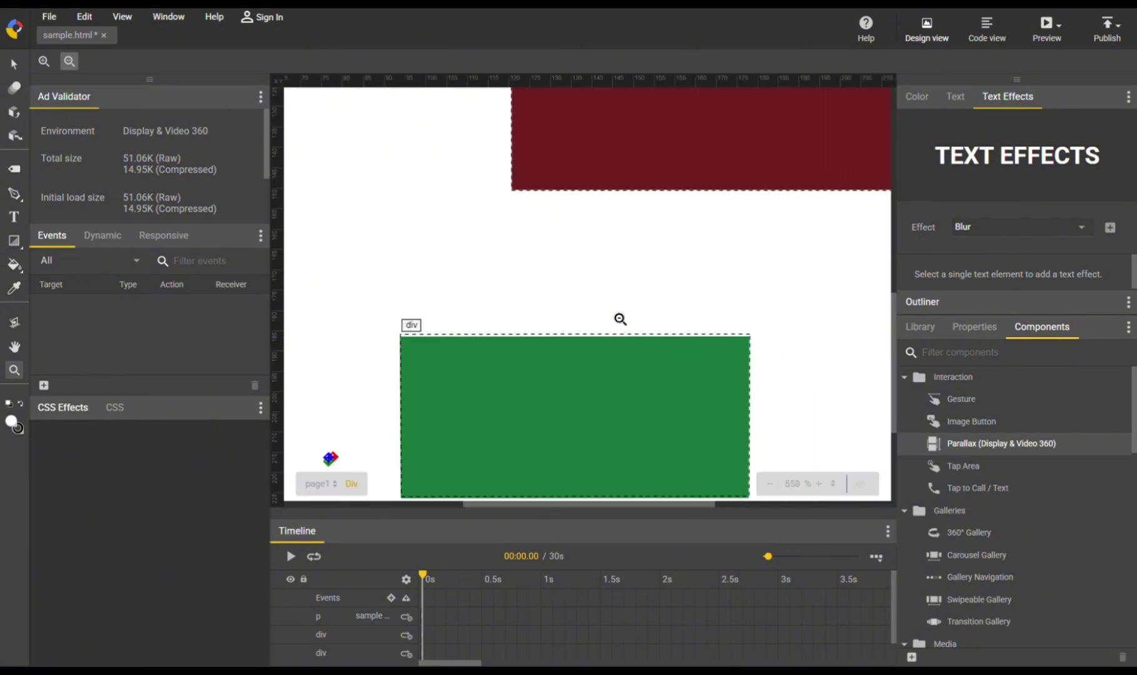
left_click(619, 319)
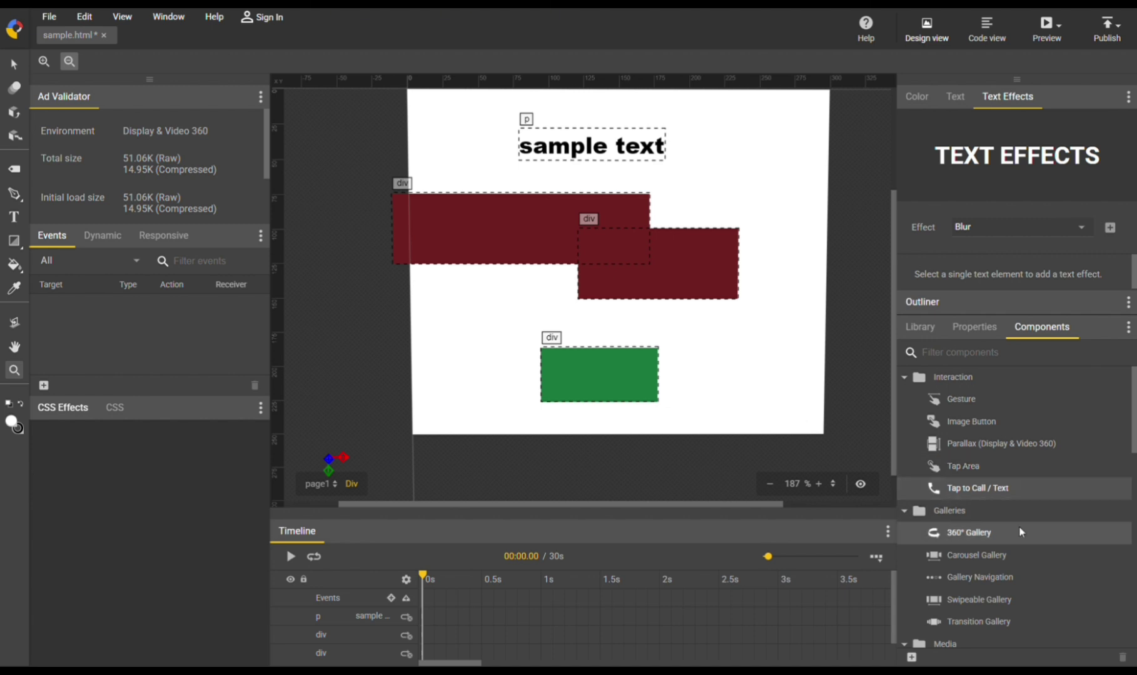
scroll(1028, 536, "down", 1)
left_click(1012, 462)
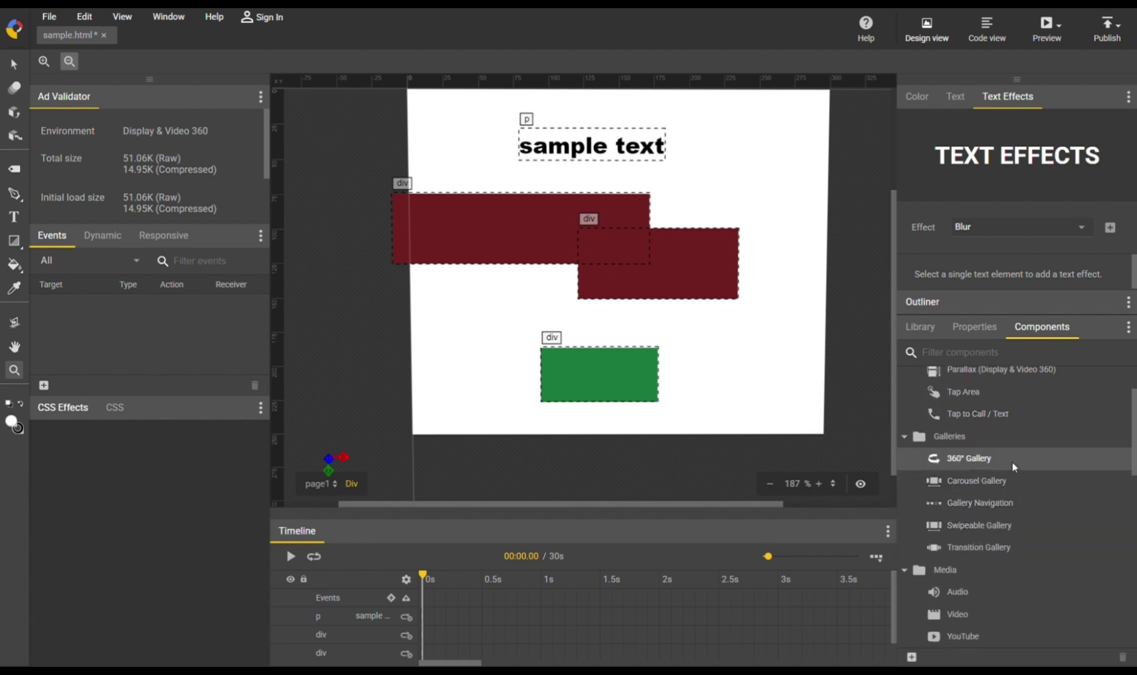
left_click(1011, 485)
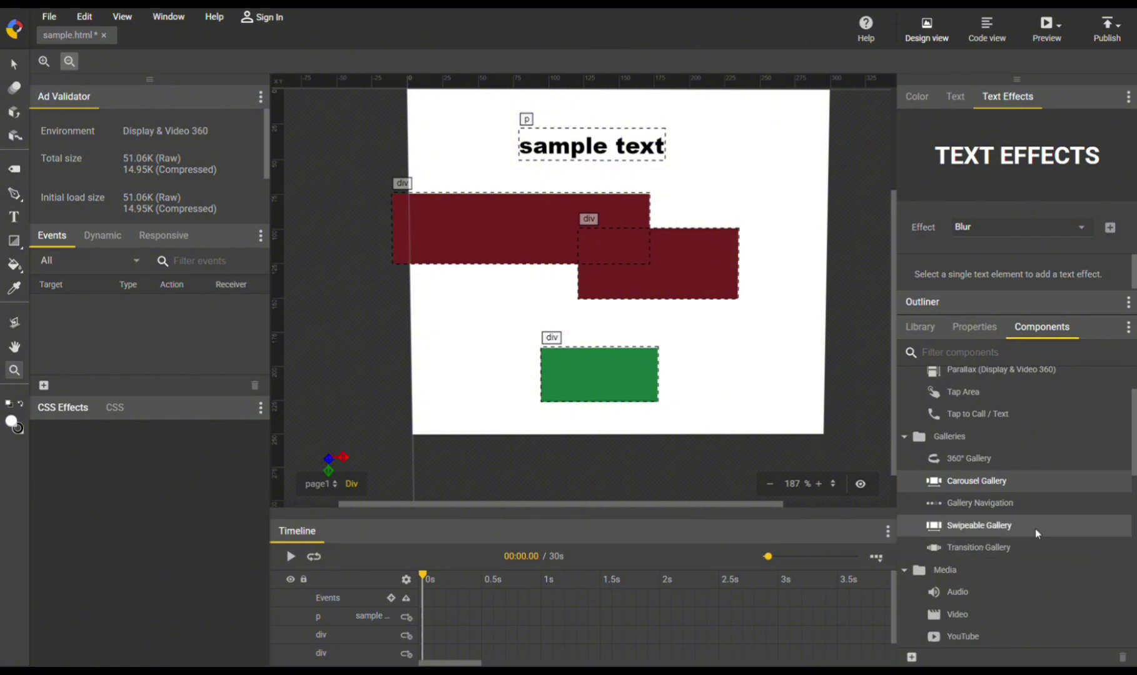
scroll(980, 556, "down", 2)
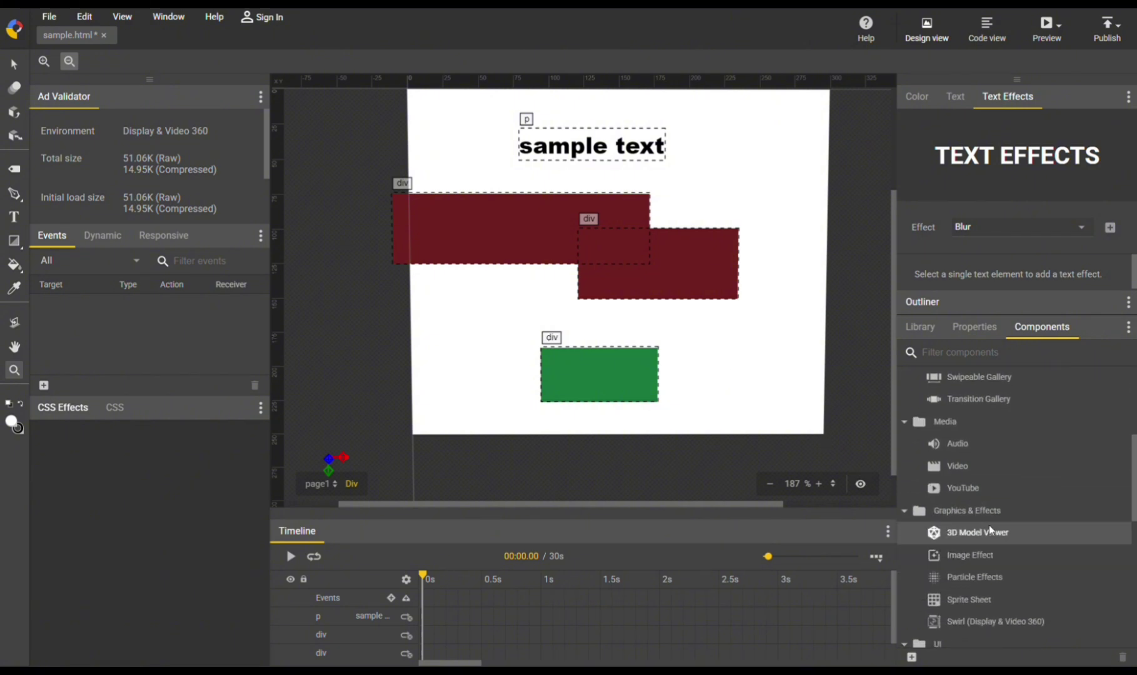
left_click(991, 473)
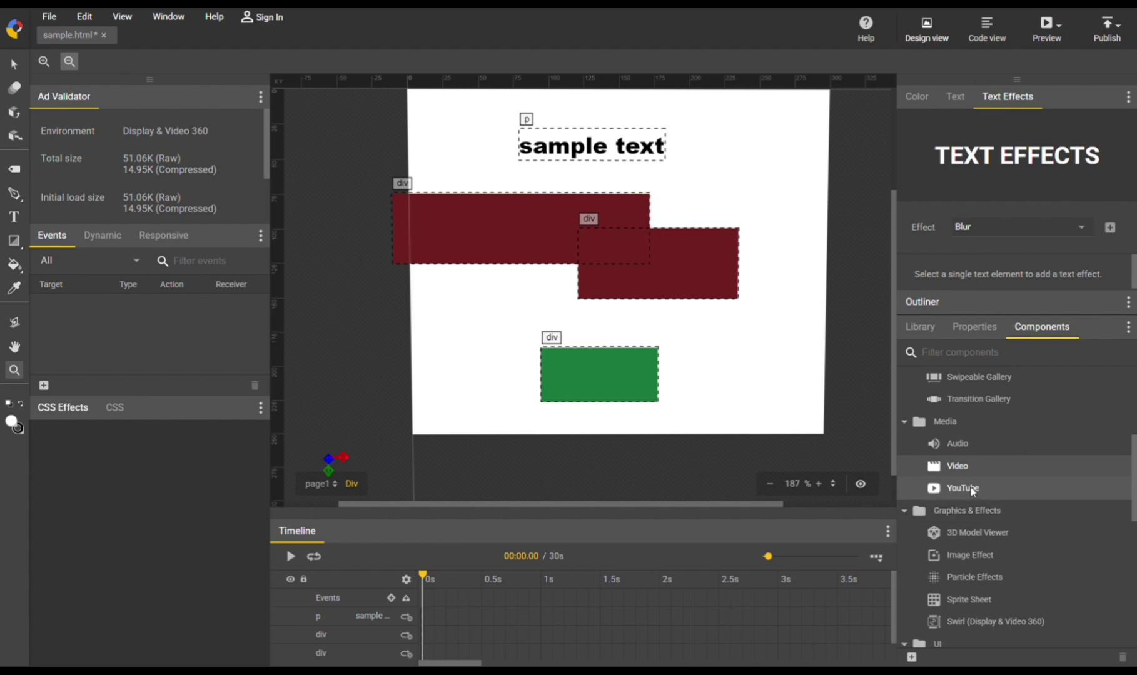
left_click(971, 487)
double_click(948, 488)
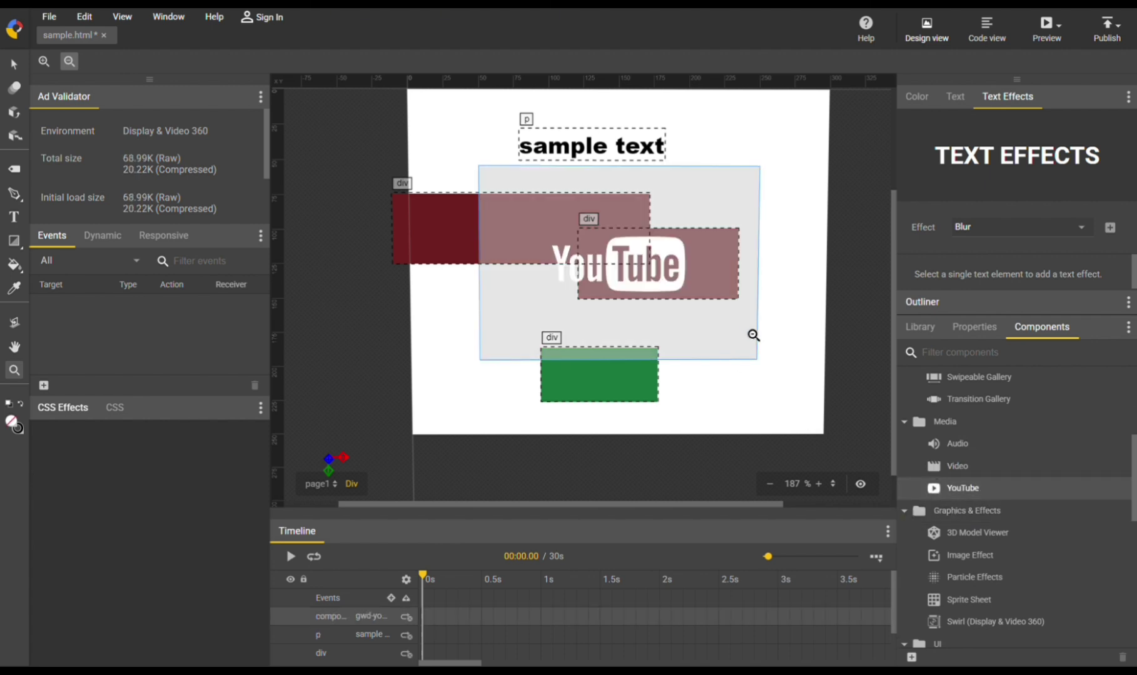
key("ctrl+z")
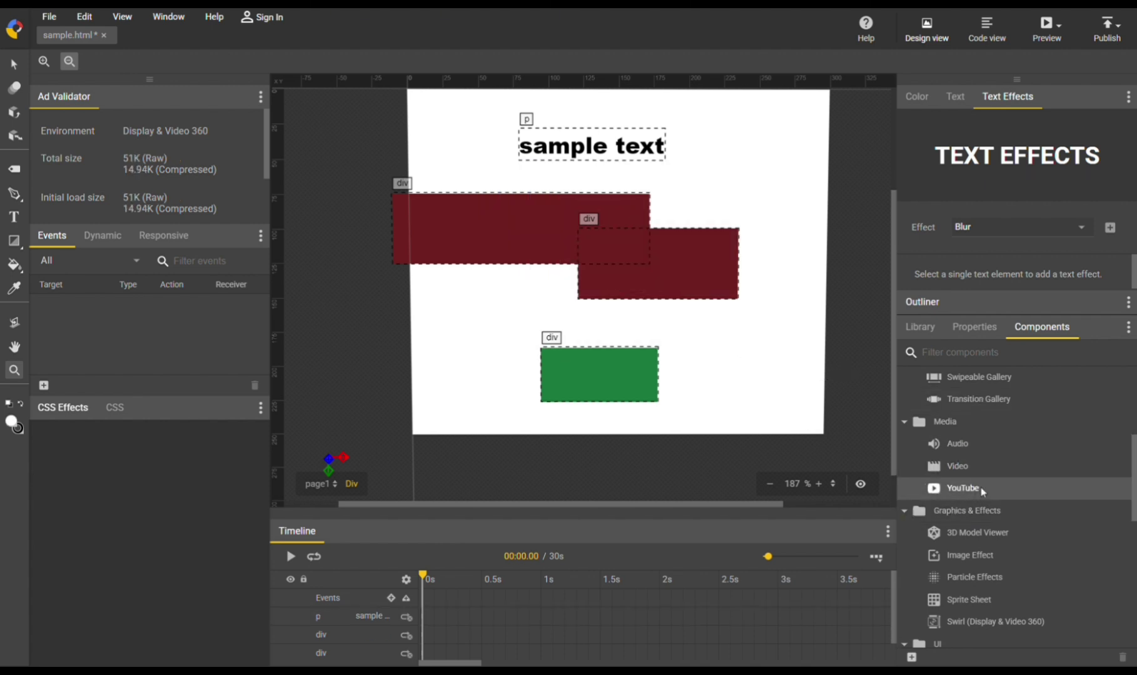
double_click(987, 473)
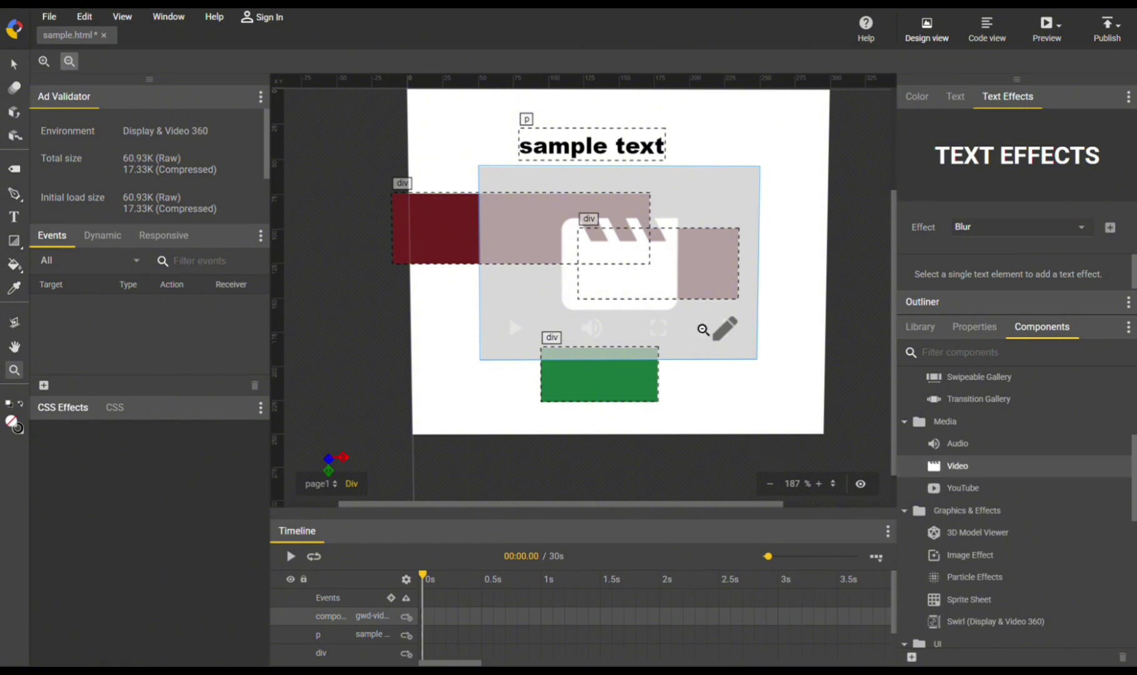
left_click(699, 330)
left_click(548, 329)
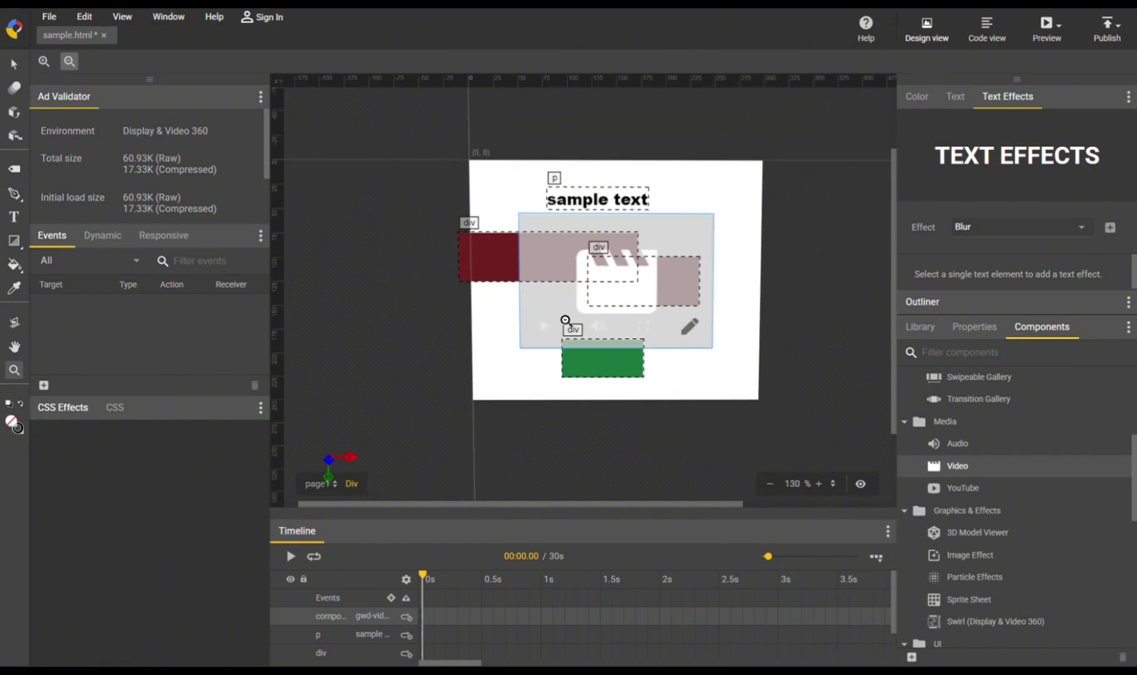
key("ctrl+z")
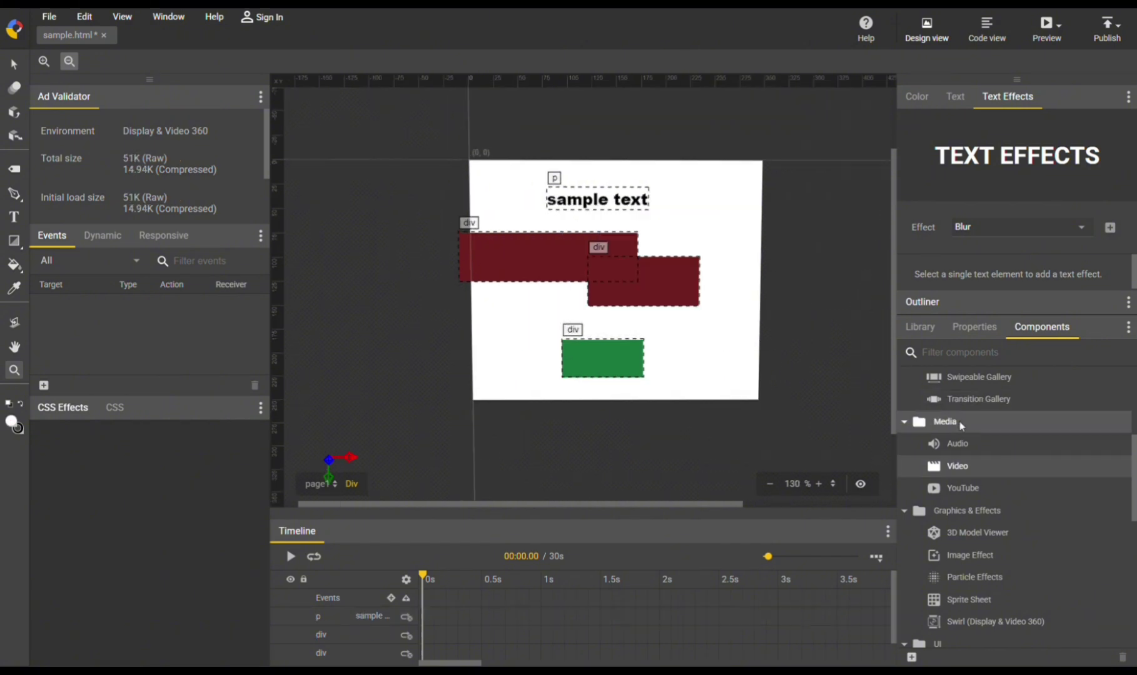
double_click(976, 379)
left_click_drag(660, 321, 683, 392)
key("ctrl+z")
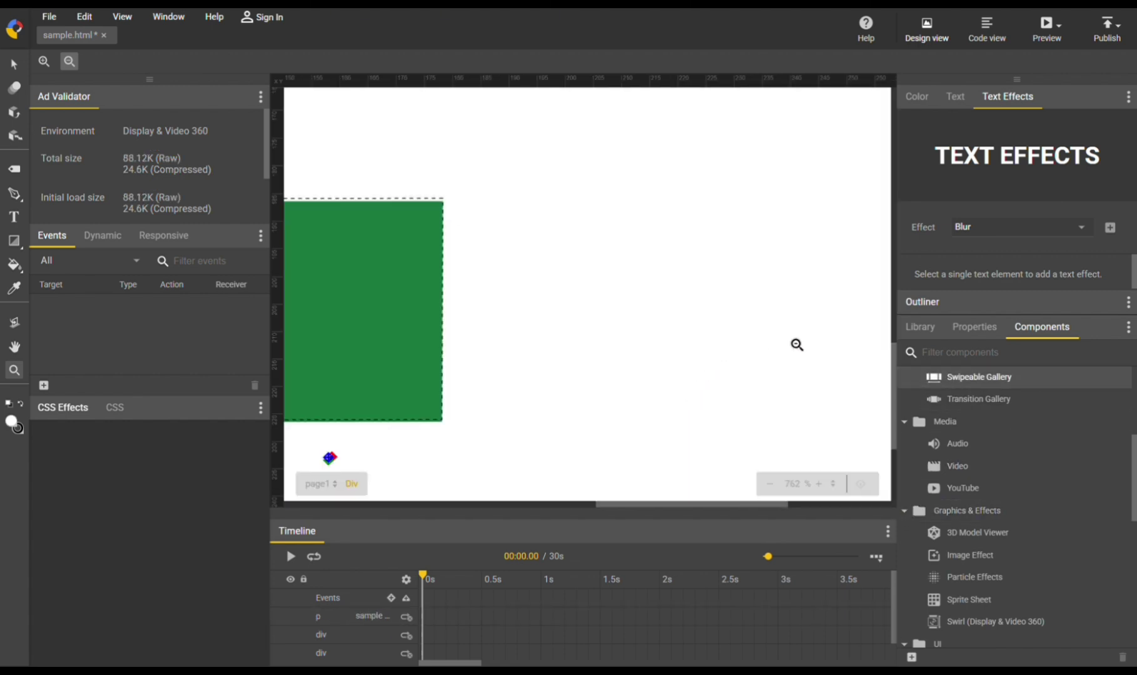
key("ctrl+z")
key("ctrl+0")
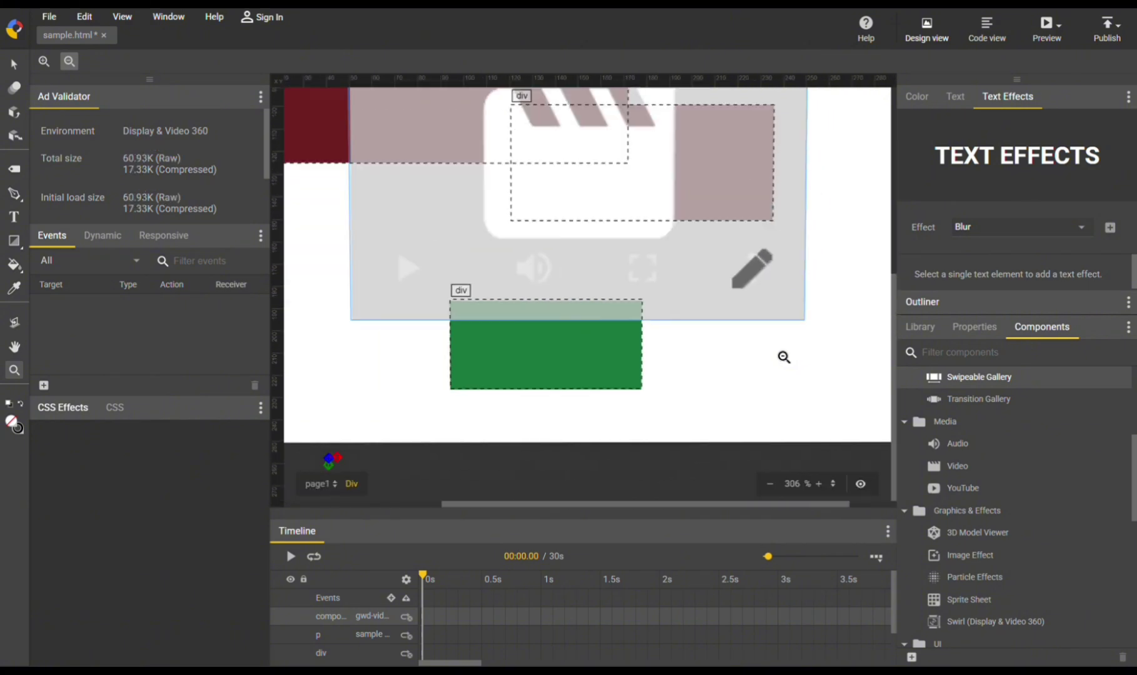
key("ctrl+z")
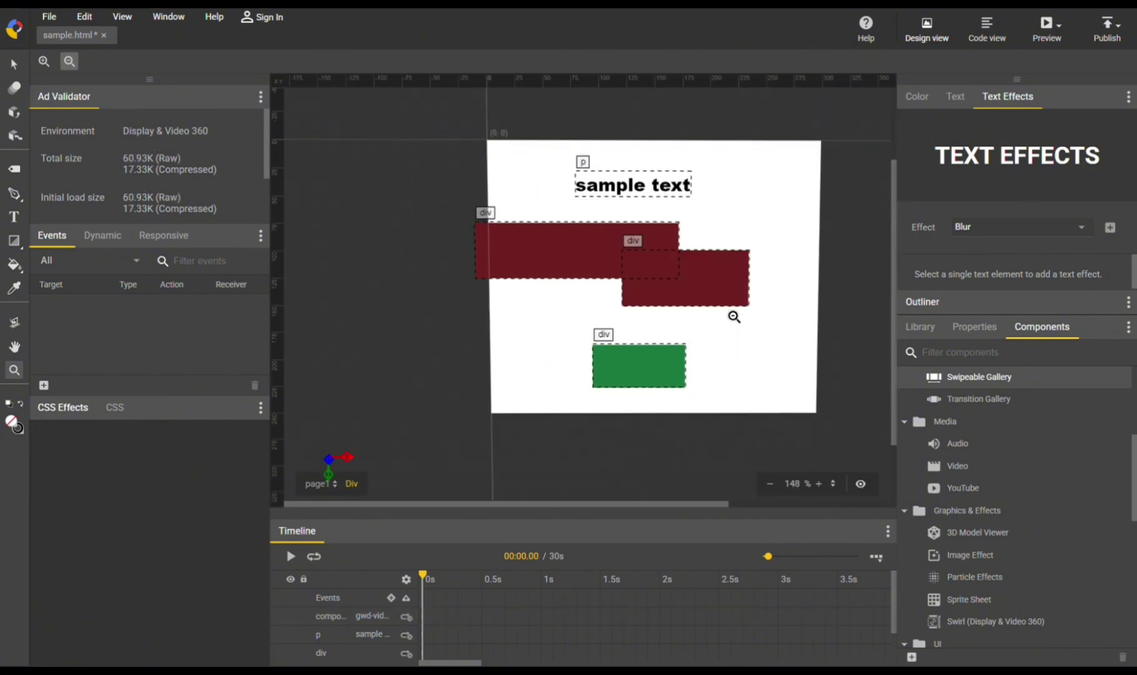
Step: Place a Button component over the lower maroon rectangle and zoom out to view it
scroll(1017, 564, "down", 3)
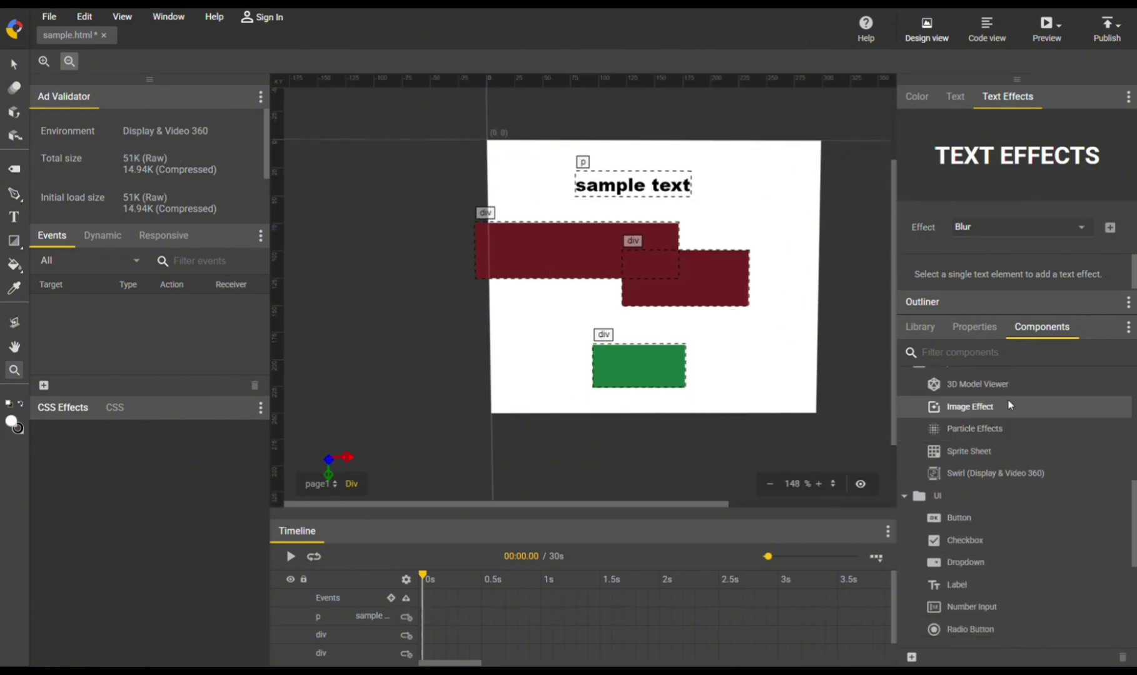
scroll(1011, 442, "down", 2)
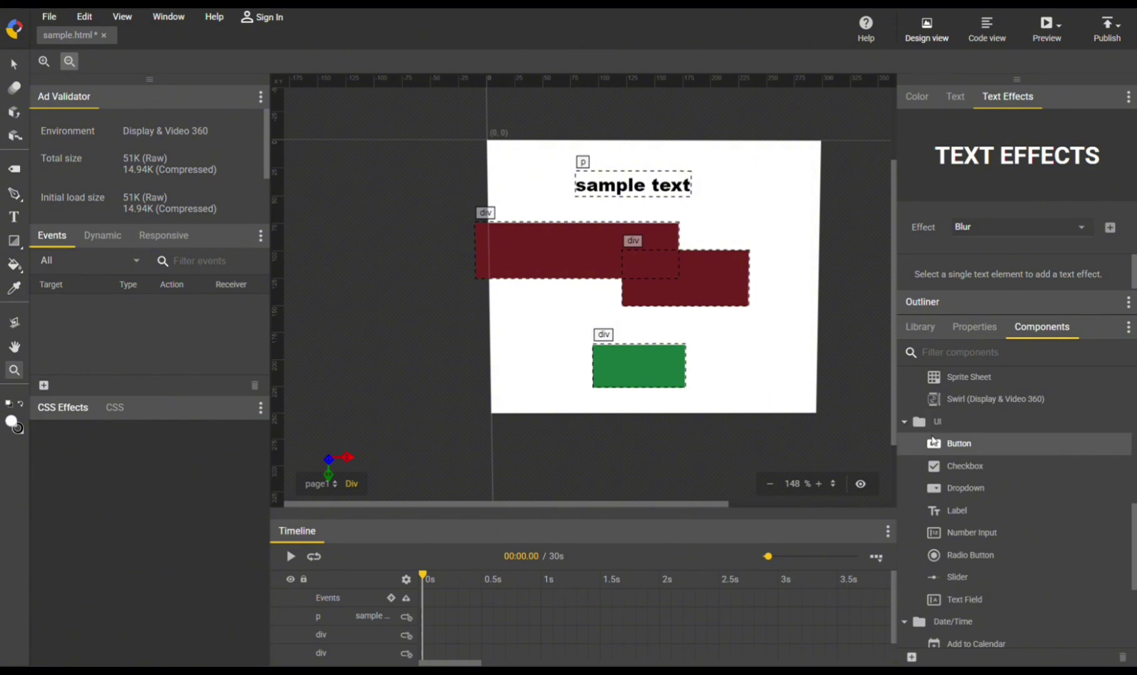
left_click_drag(936, 443, 679, 289)
left_click(678, 290)
left_click(679, 290)
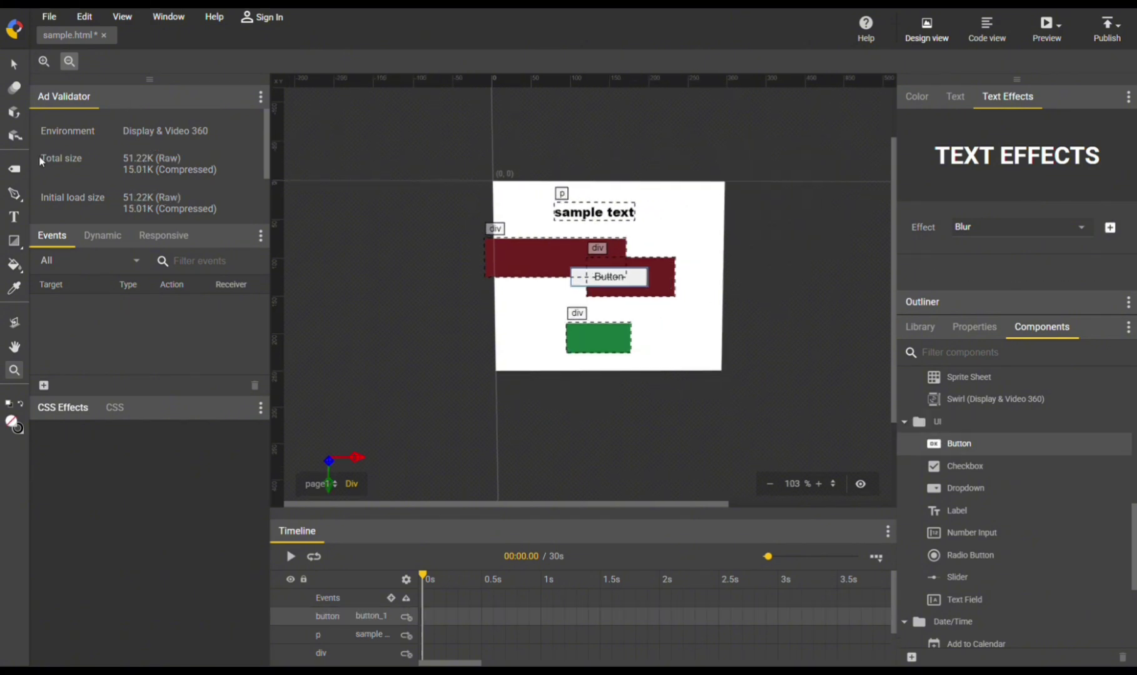
Step: Select the new button with the Text tool to edit its label
left_click(14, 216)
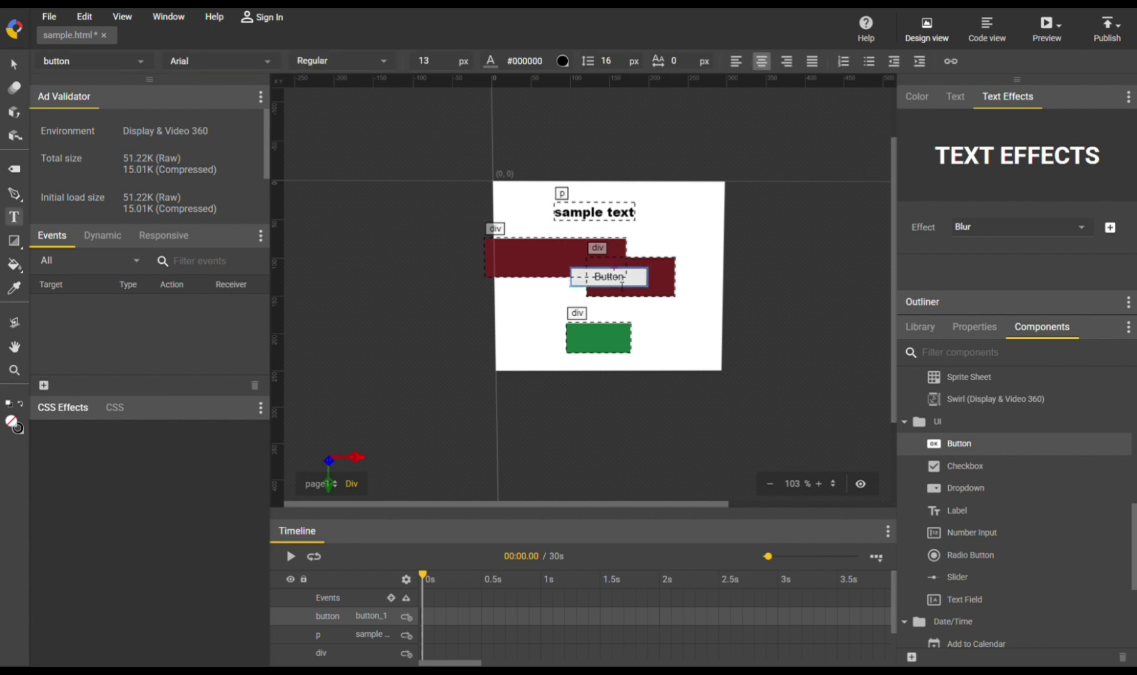
left_click(623, 289)
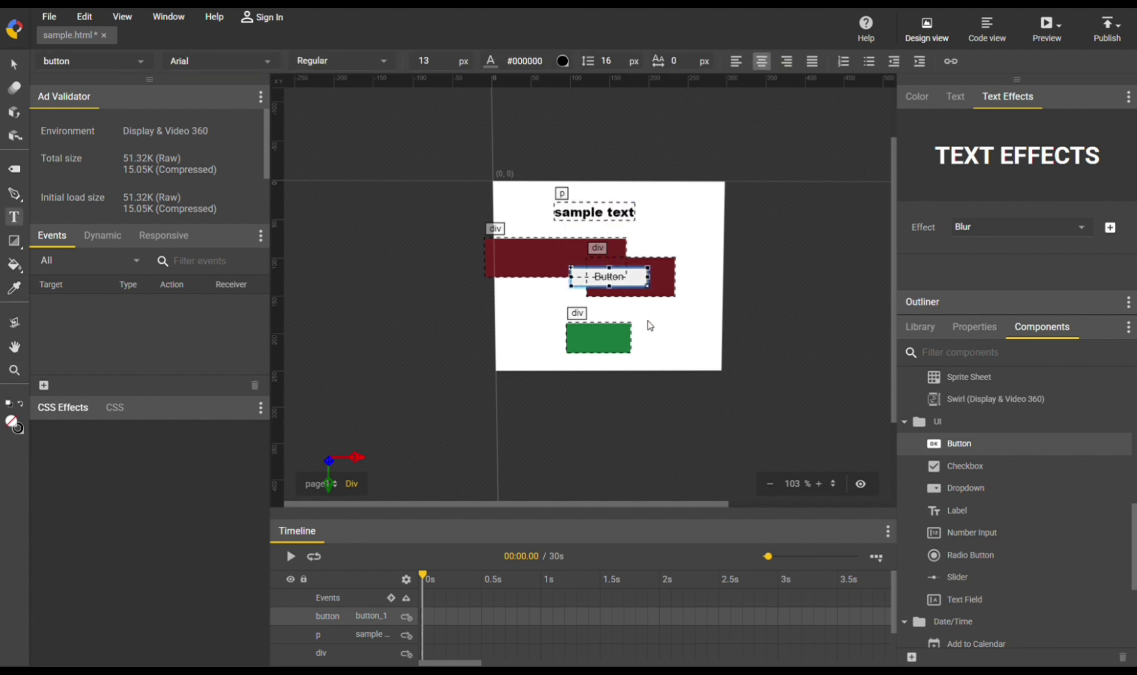
left_click(634, 289)
left_click(628, 285)
Step: Insert an Add to Calendar component onto the banner and bring up the File menu
left_click(990, 494)
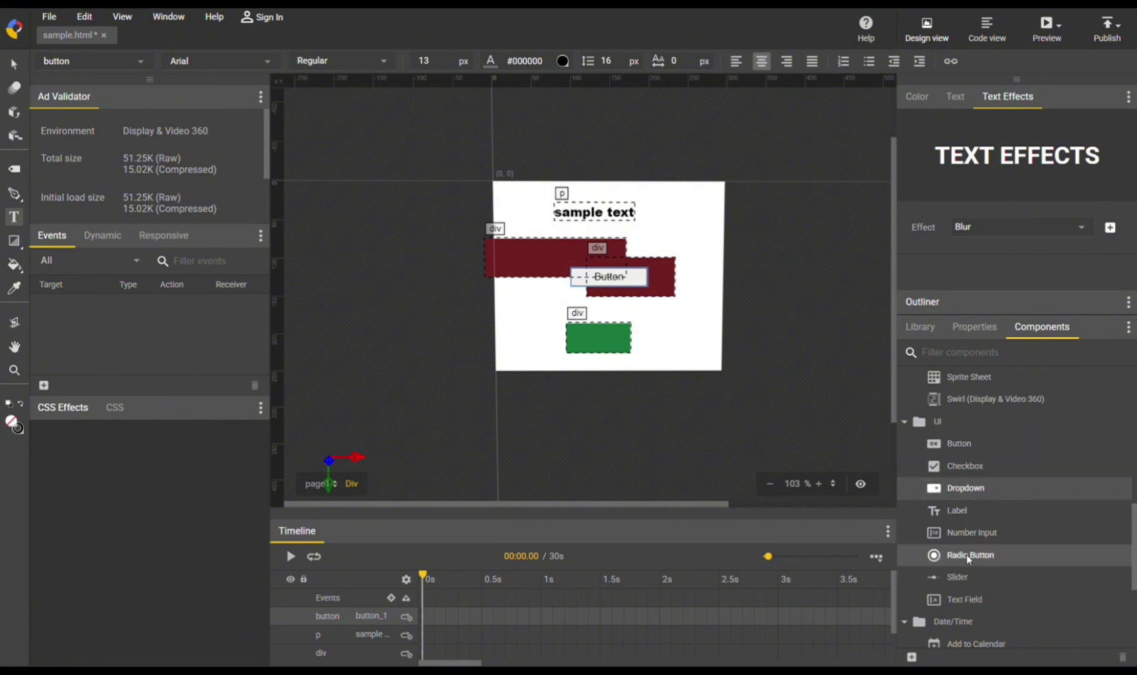
scroll(1010, 541, "down", 3)
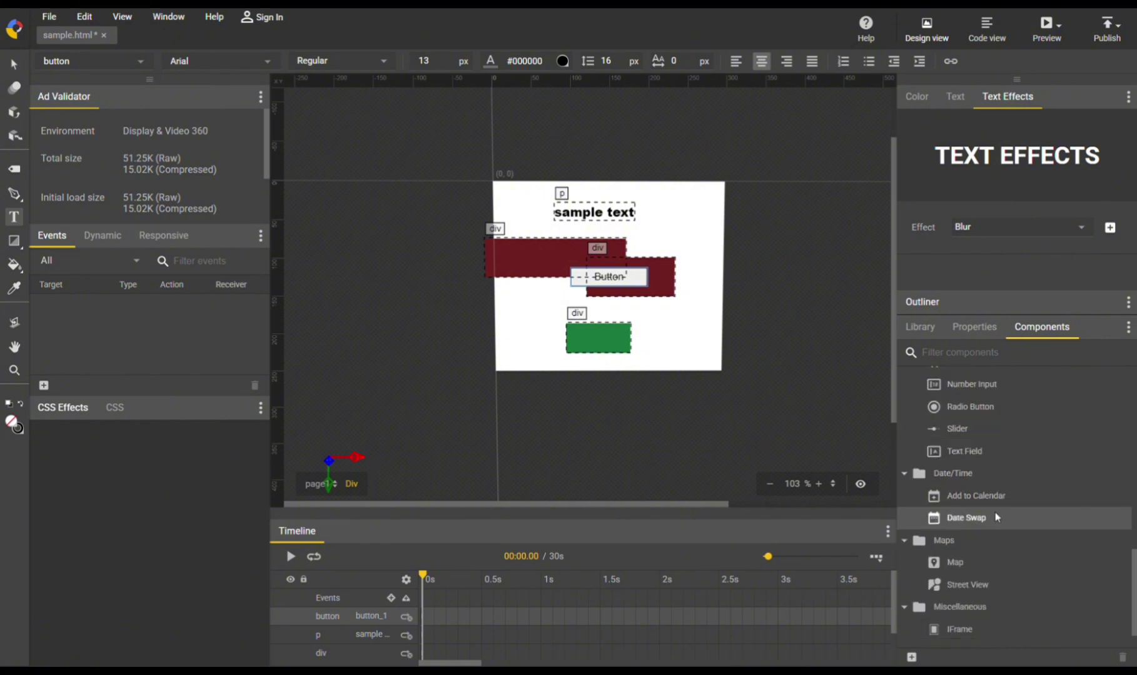
double_click(975, 495)
left_click(49, 17)
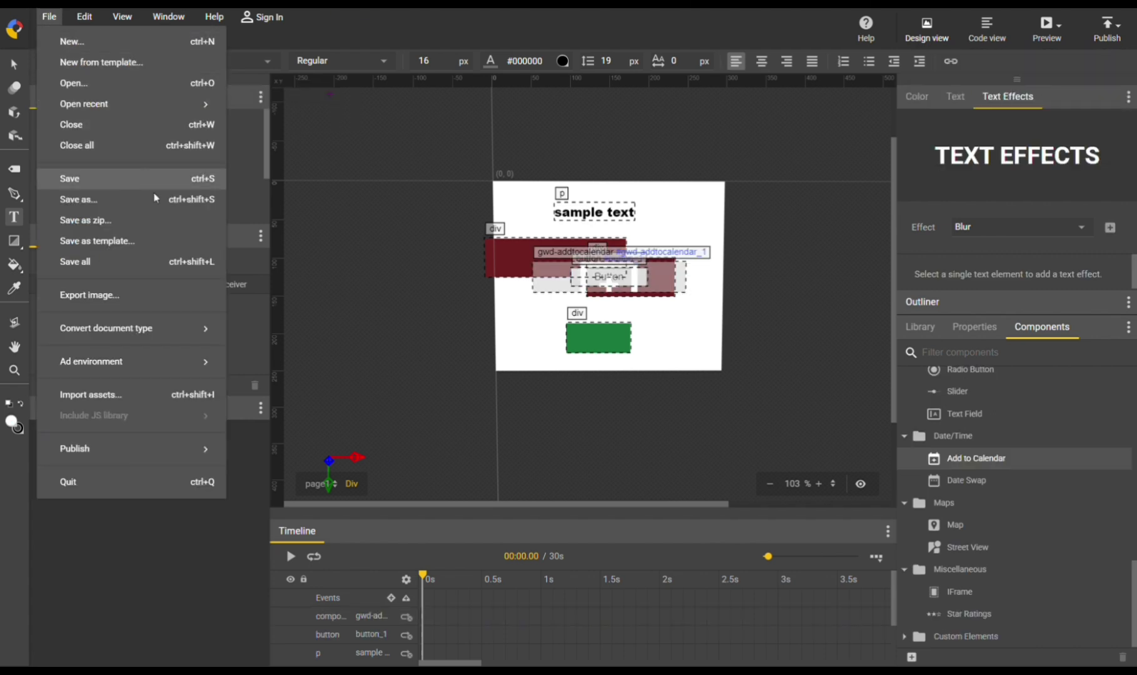
Step: Dismiss the File menu via Edit without choosing any command
left_click(85, 19)
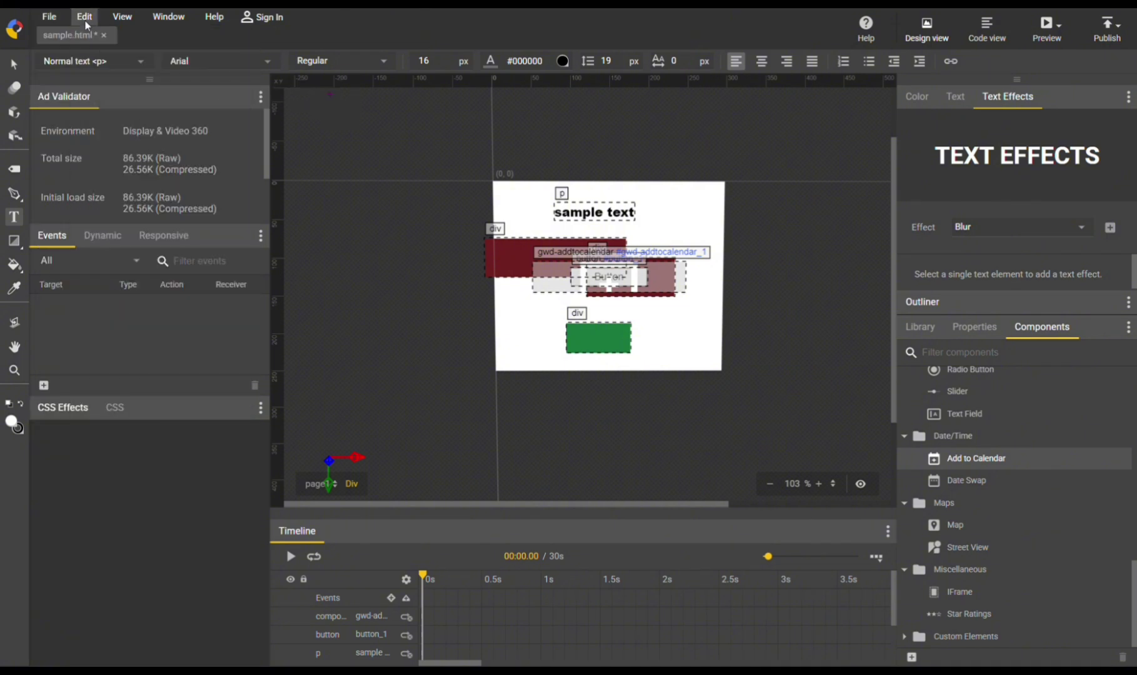